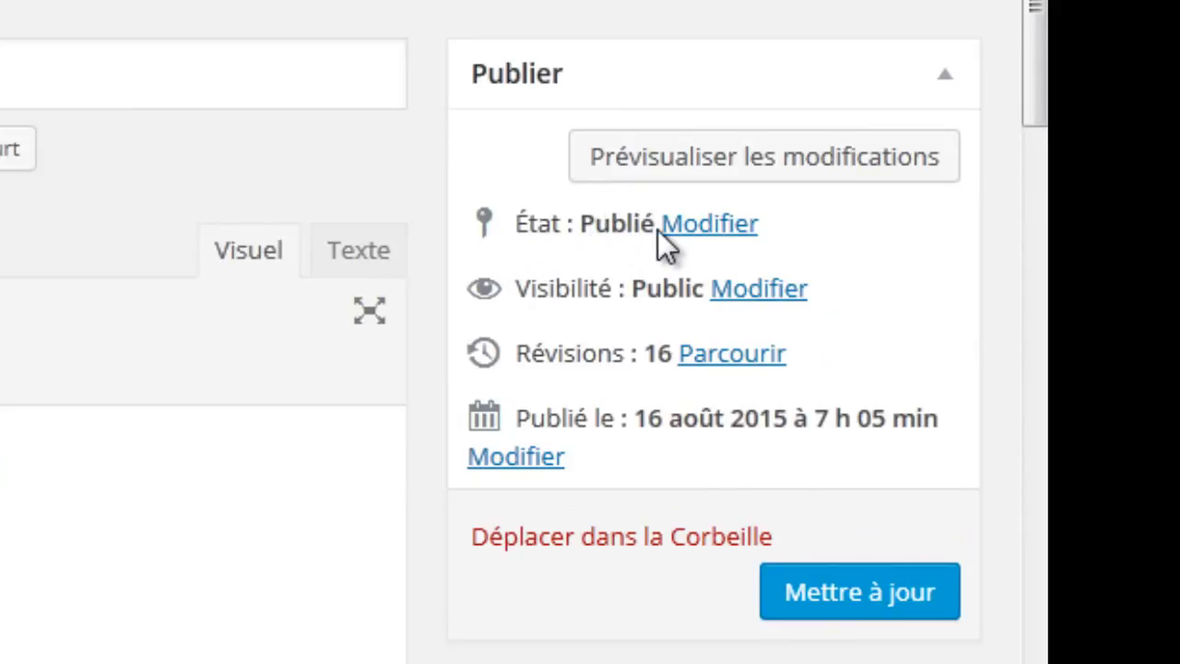
Step: Review the article's publication statuses but keep it as published, cancelling the change
click(693, 224)
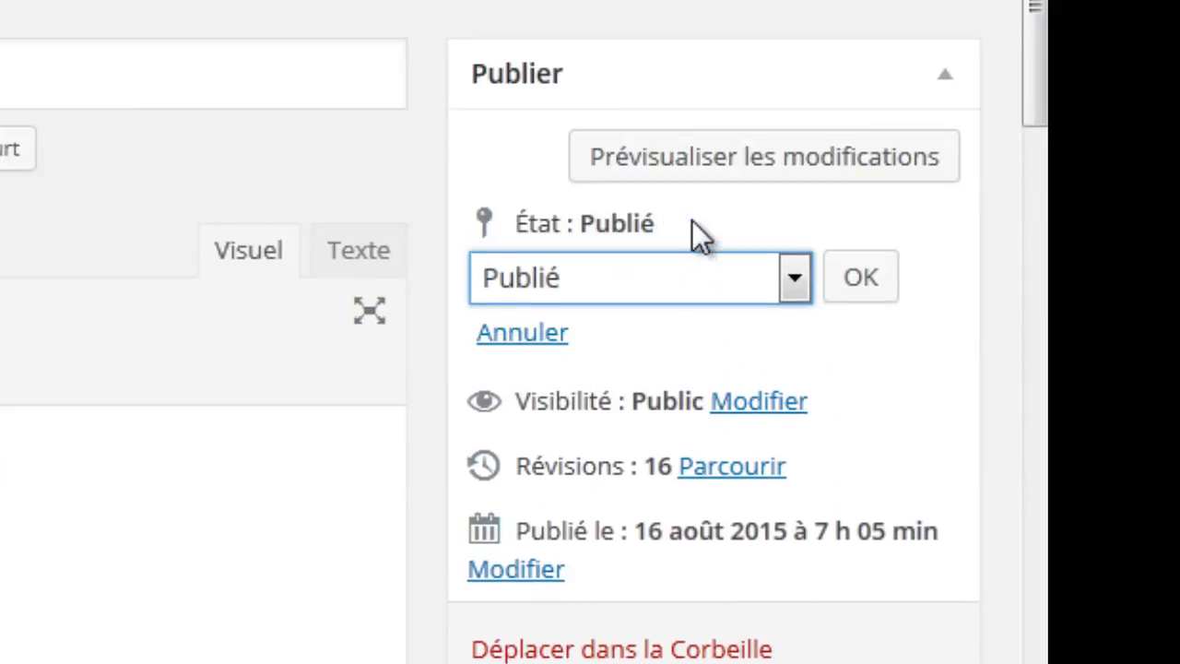
click(788, 277)
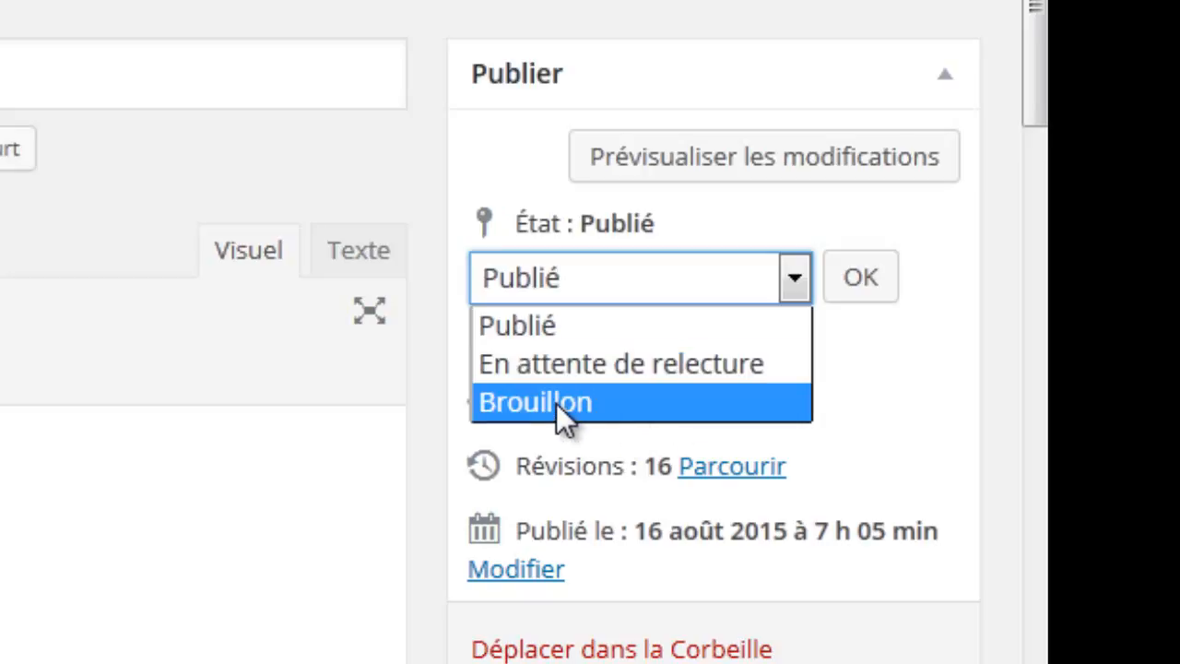
click(774, 260)
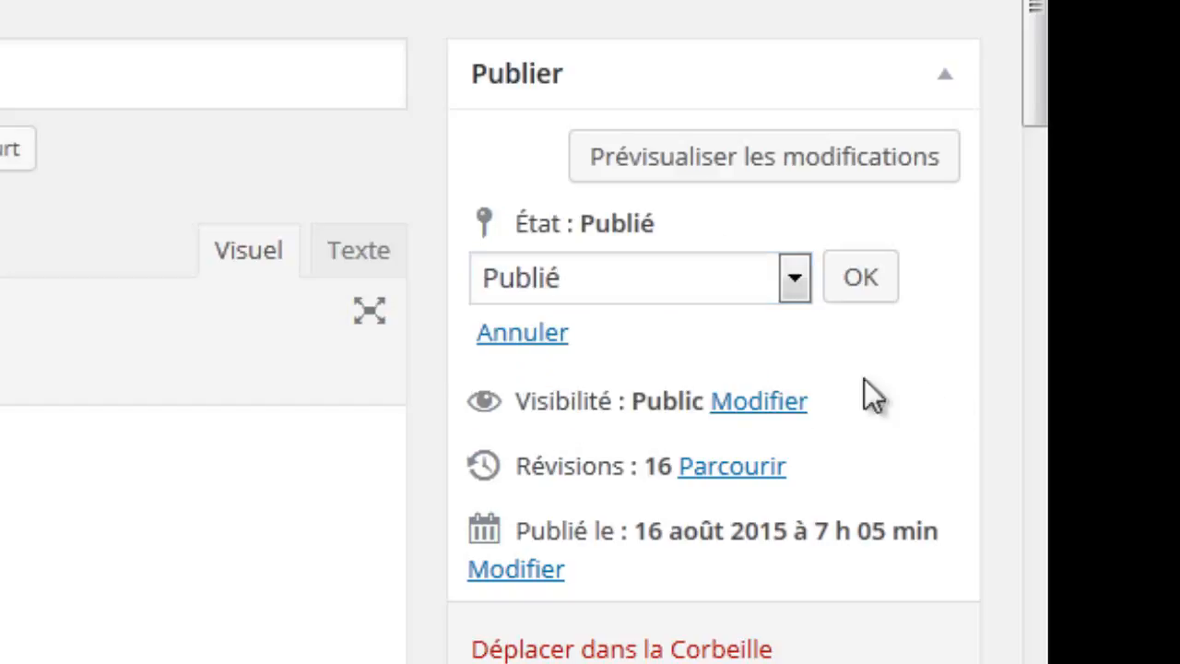
click(521, 337)
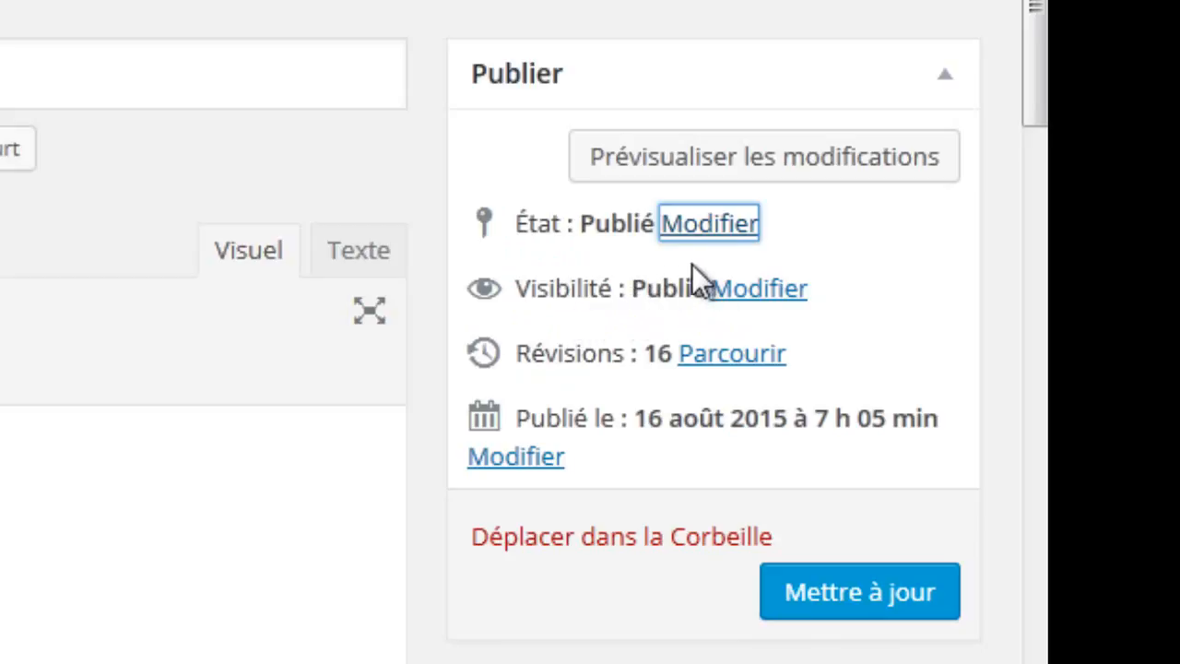
Step: Make Midelt password-protected with a chosen password and save the update
click(757, 289)
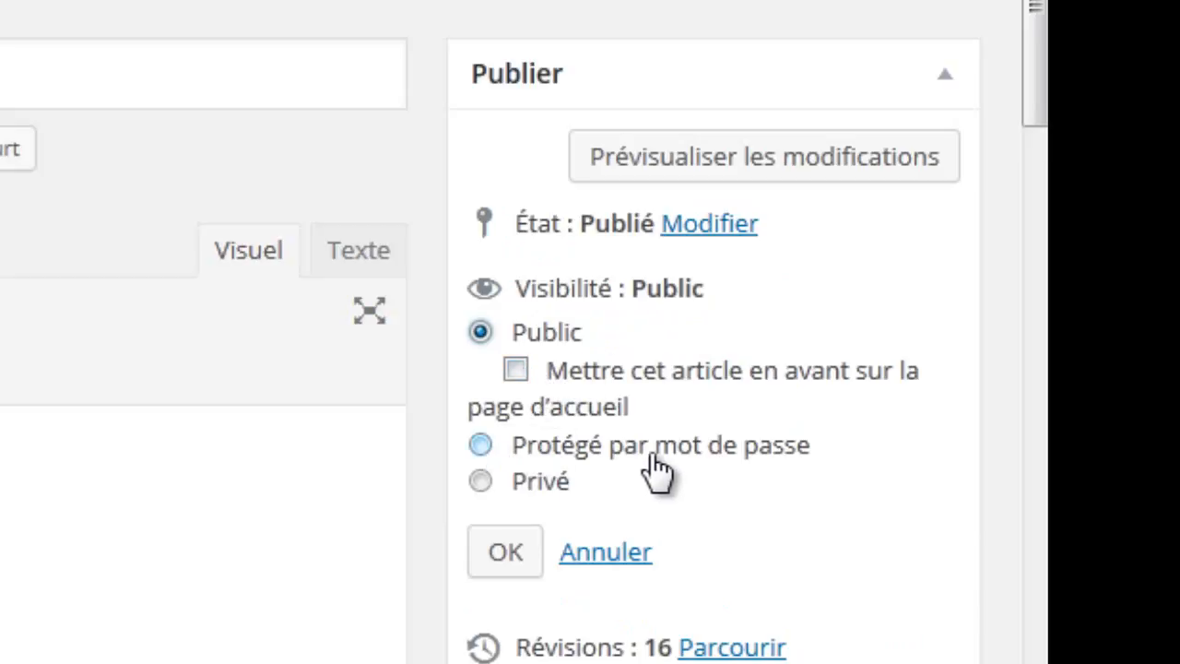
click(479, 446)
click(504, 456)
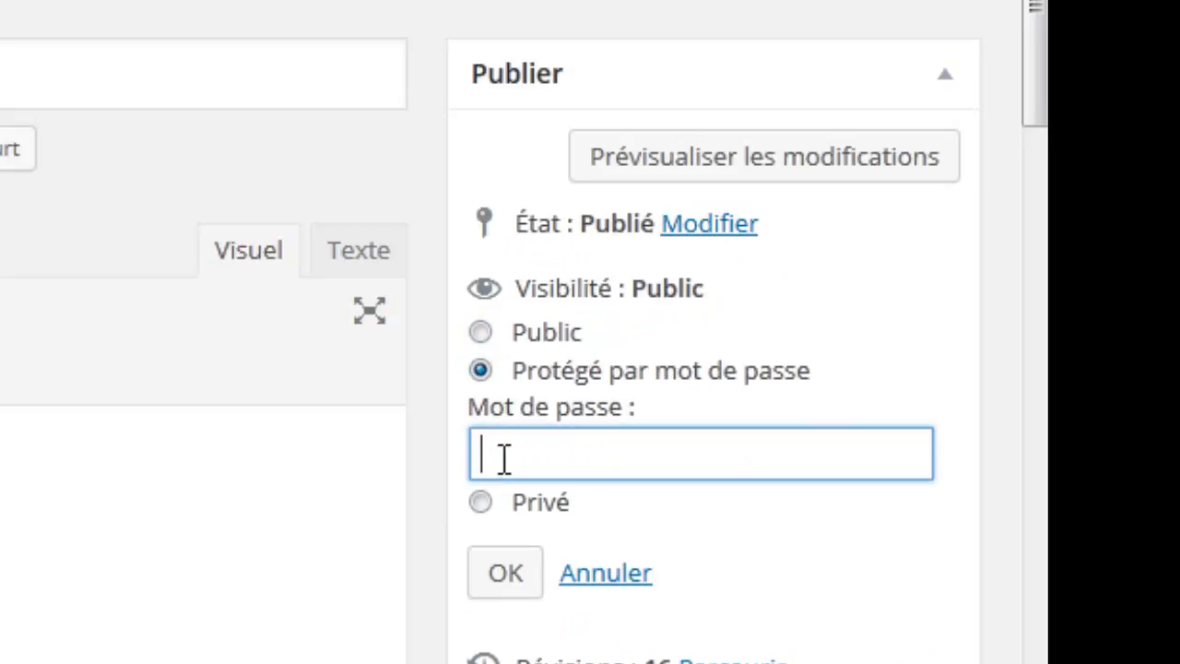
text(1234)
click(498, 576)
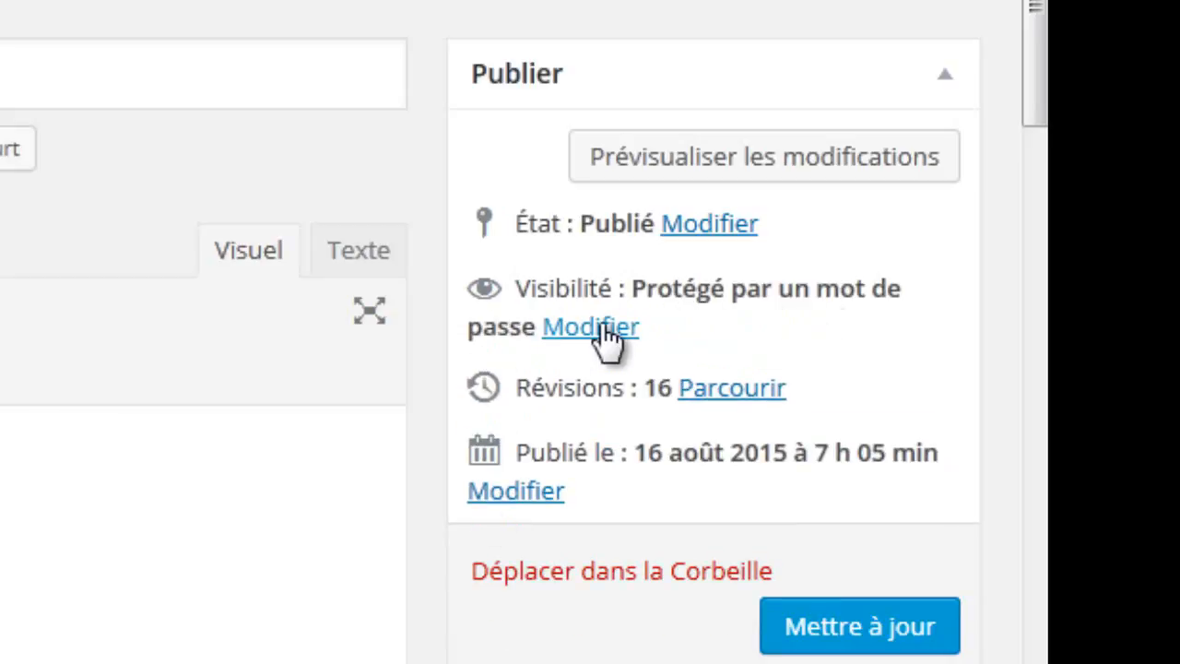
click(867, 625)
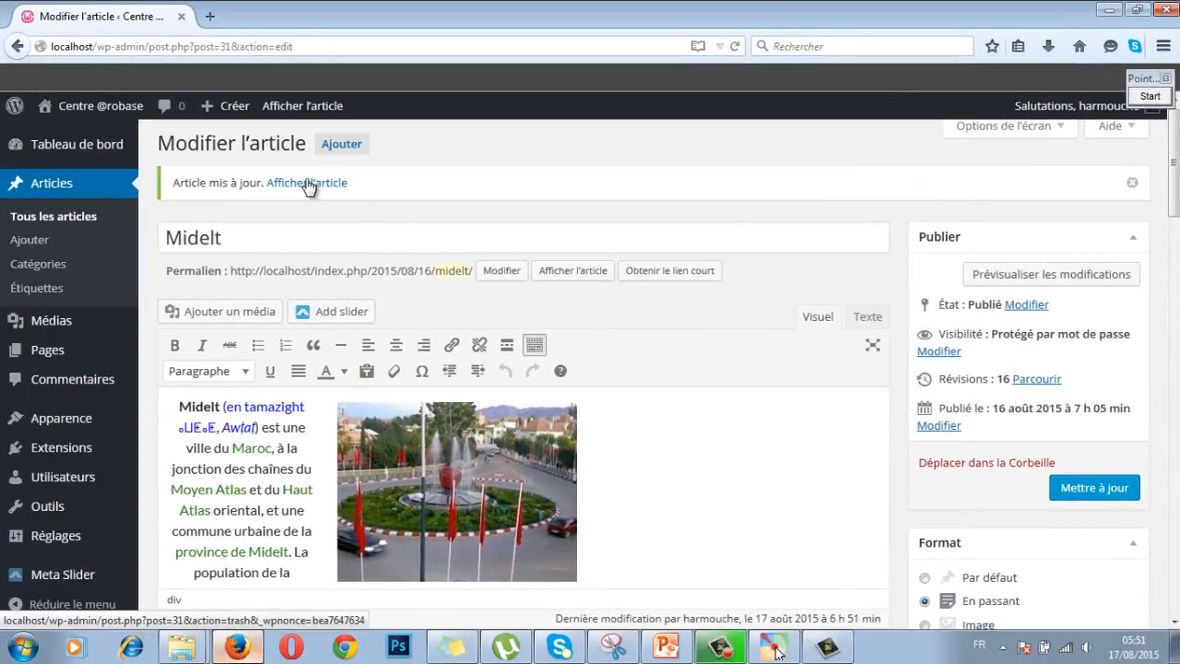
right_click(309, 184)
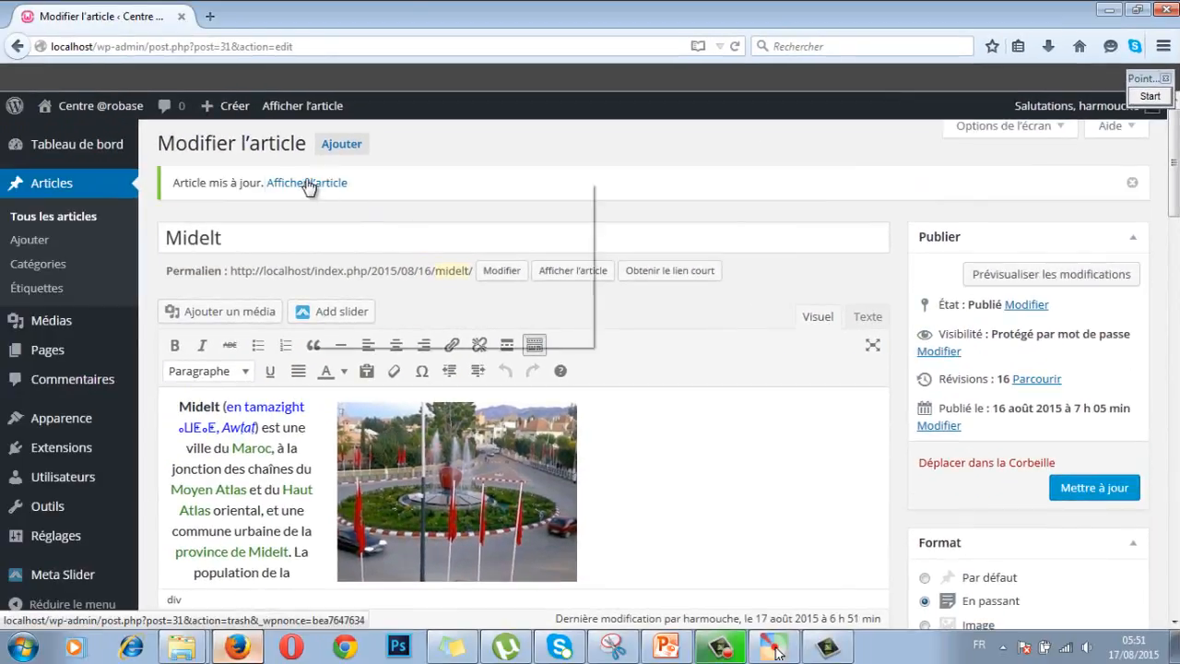
Step: Open the published Midelt article in a new tab and switch to it
key(Escape)
middle_click(348, 189)
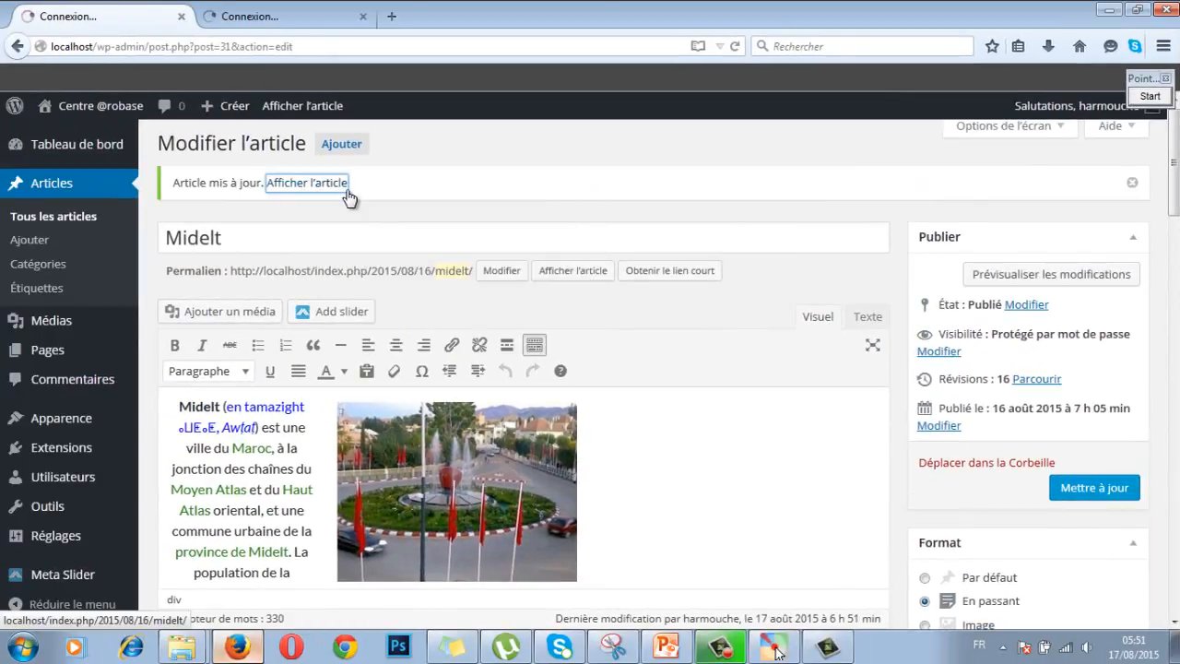
click(281, 18)
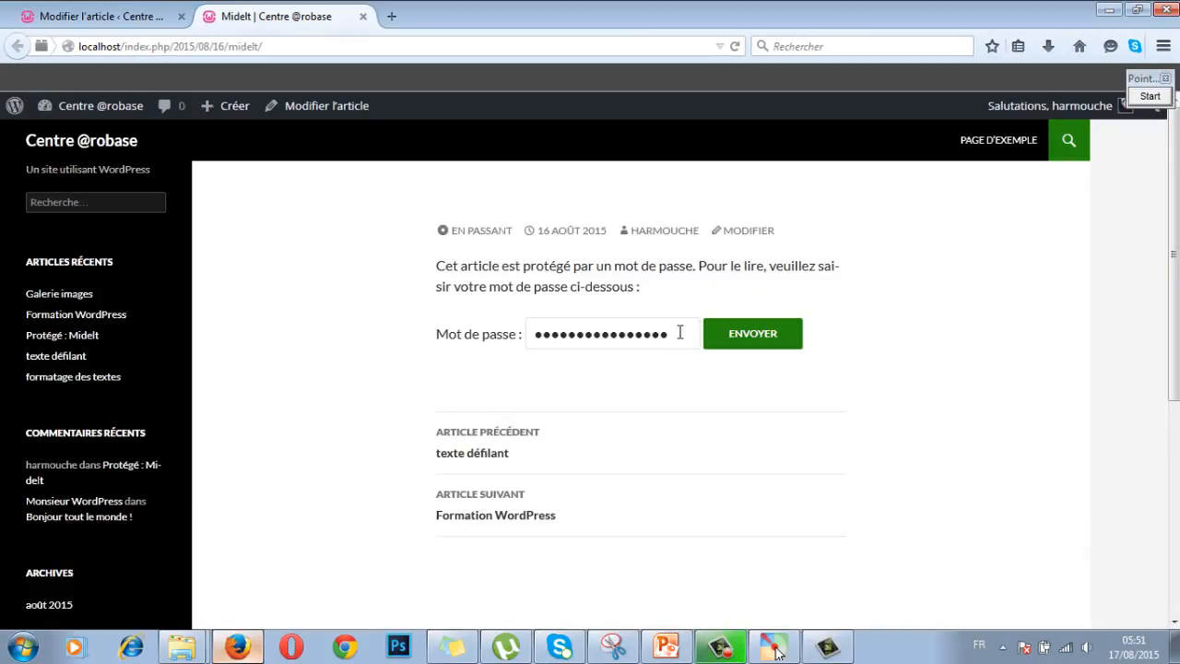
Step: Unlock the article by submitting its password, then return to the editor tab
drag(689, 336, 475, 336)
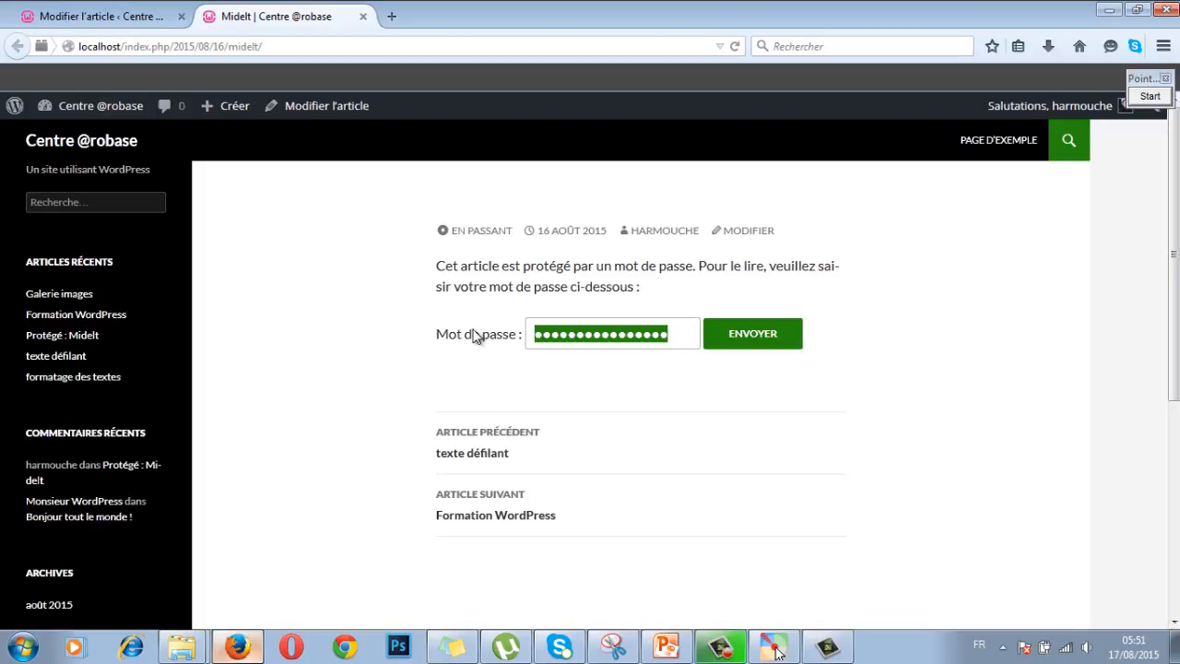
text(••)
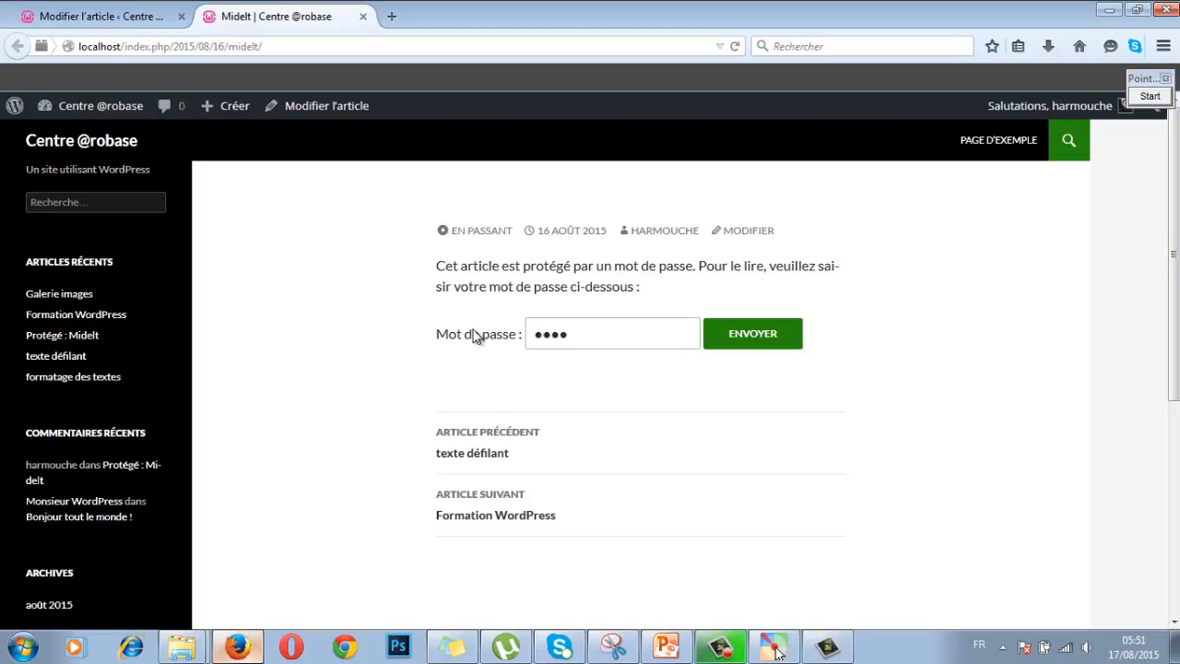
click(764, 345)
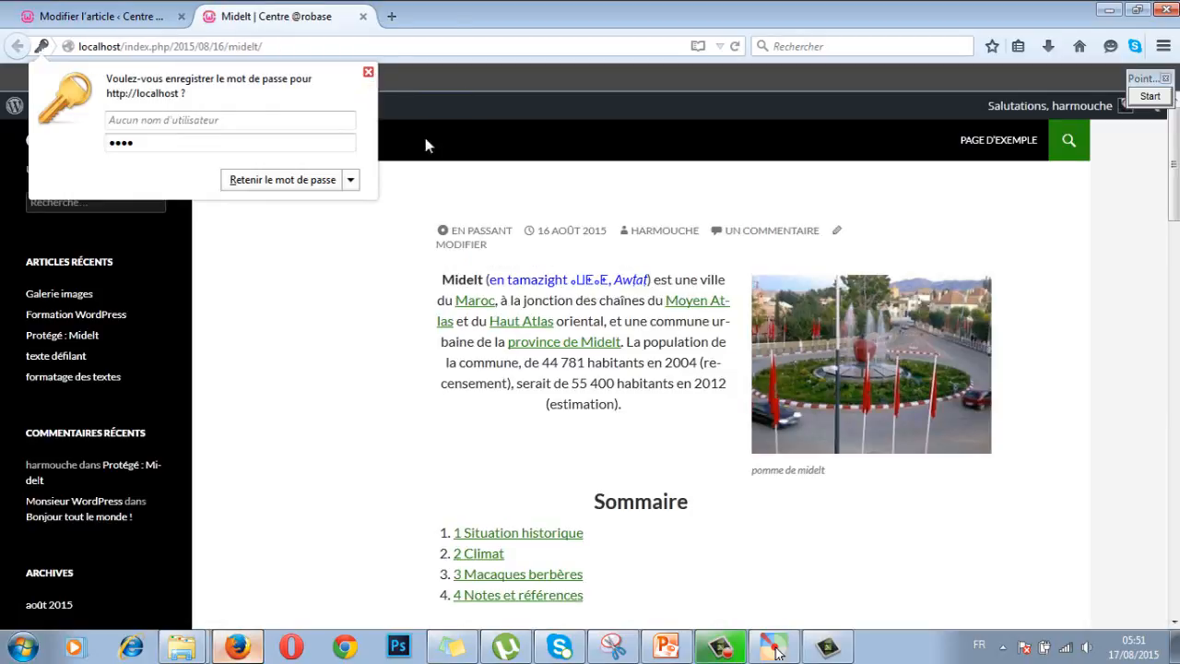
click(144, 16)
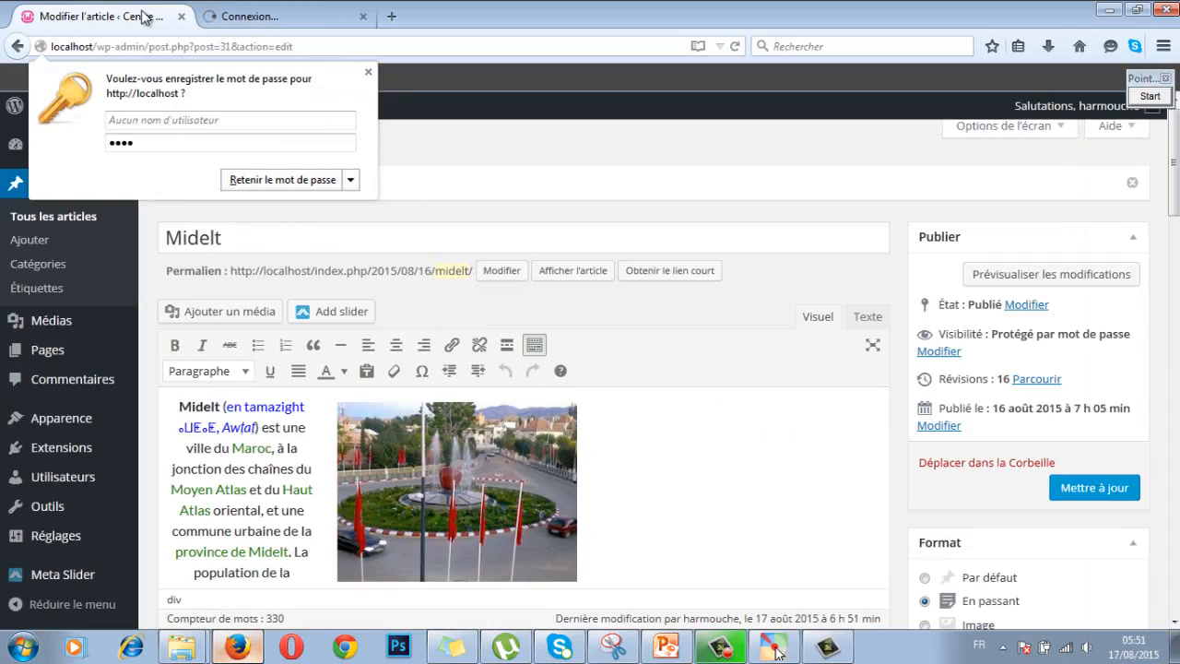
Step: Set the Midelt article's visibility to Privé so it reads 'Publié en privé'
click(938, 351)
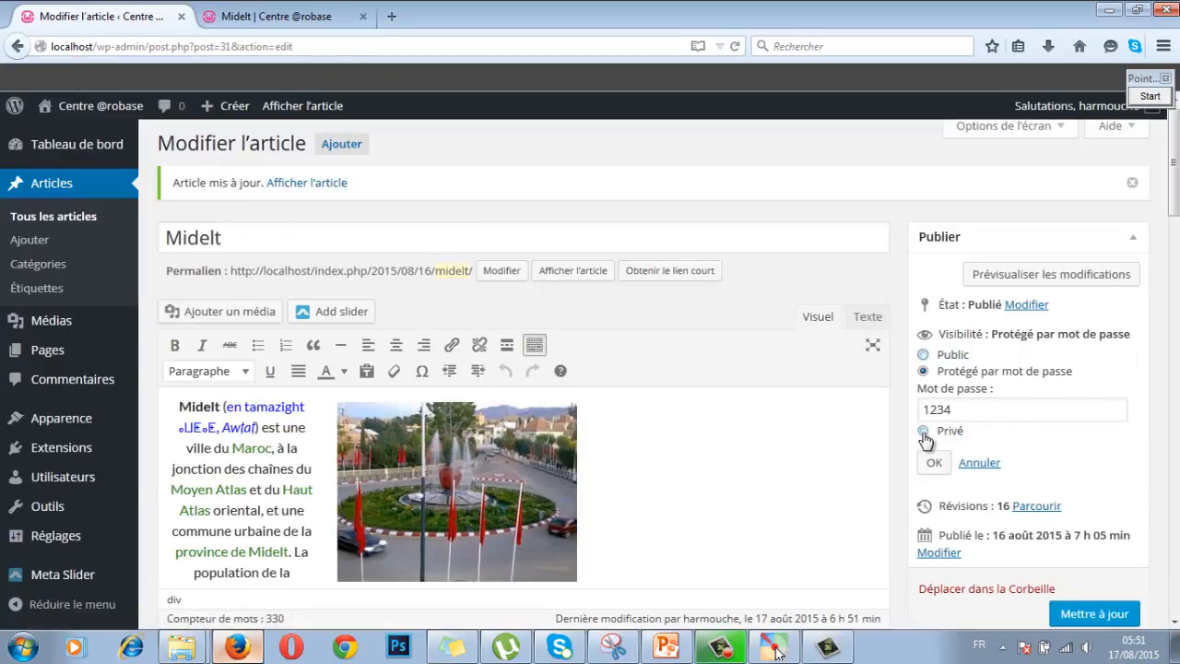
click(924, 432)
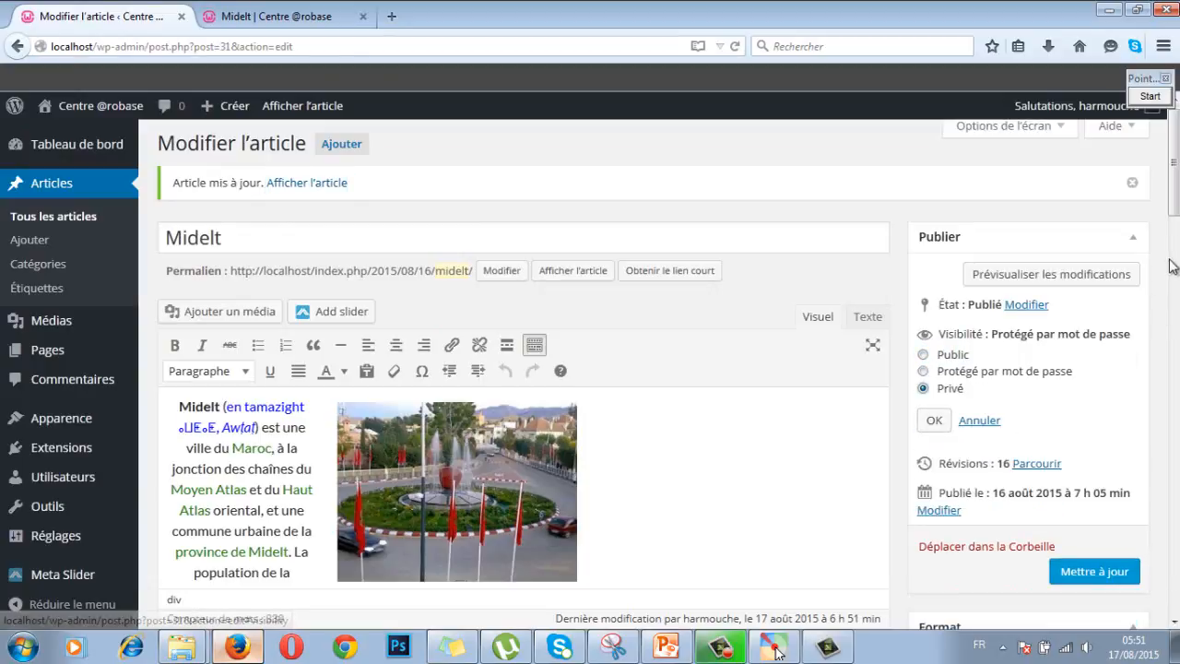
scroll(1143, 258, down, 1)
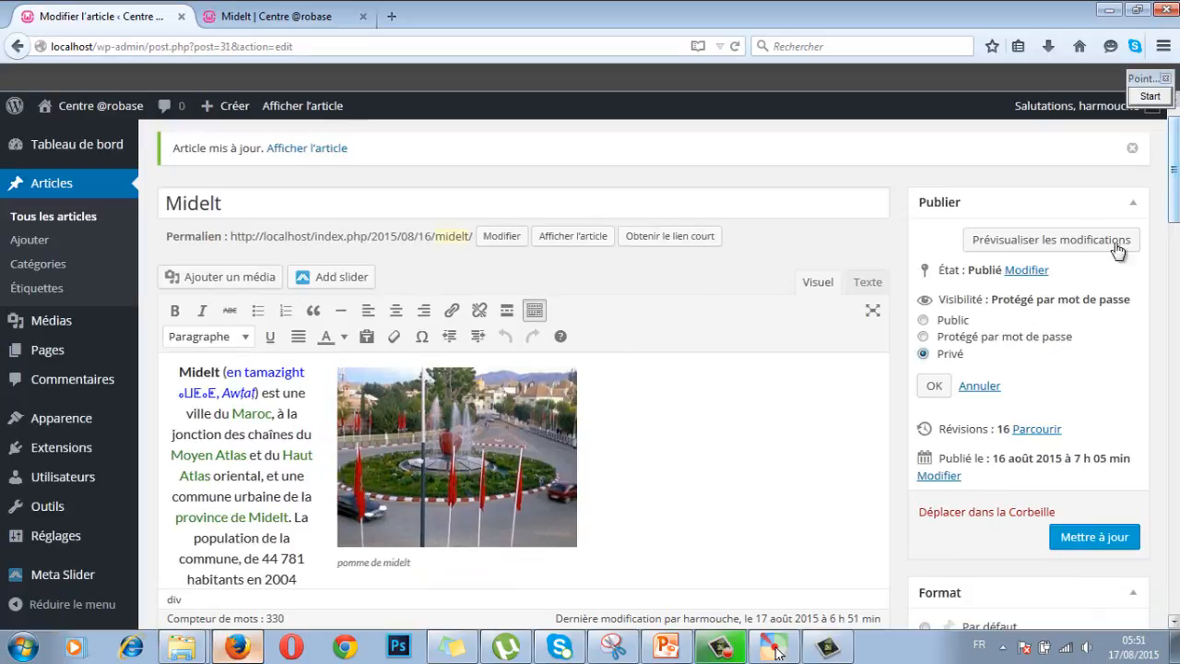
click(933, 385)
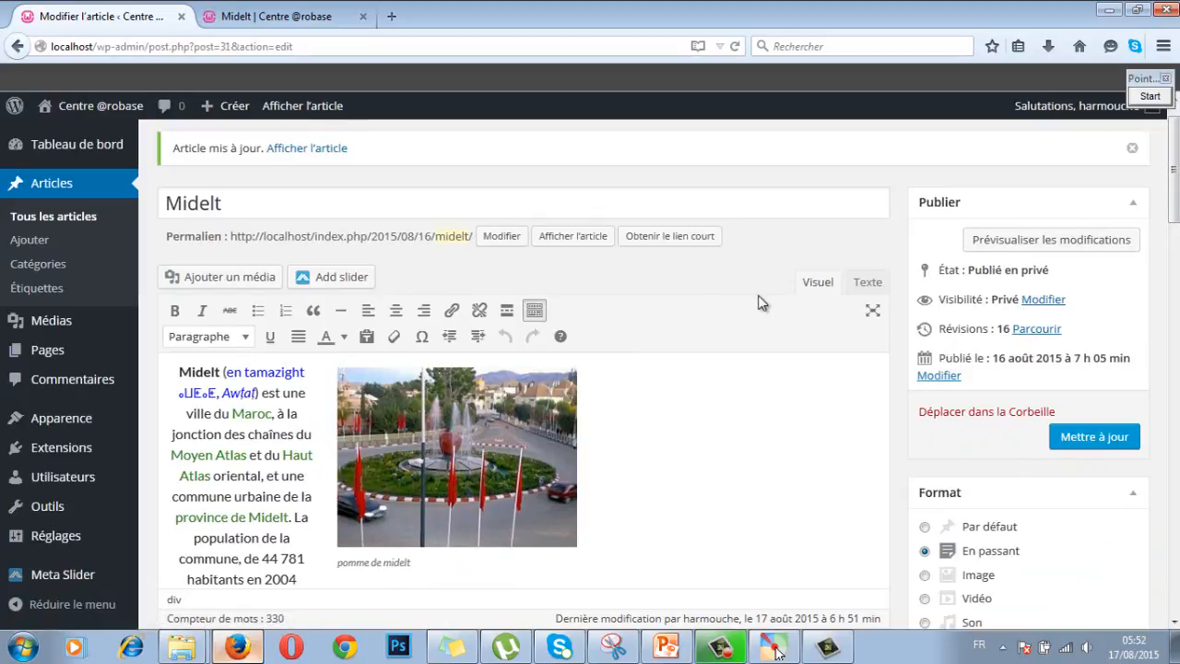
click(288, 19)
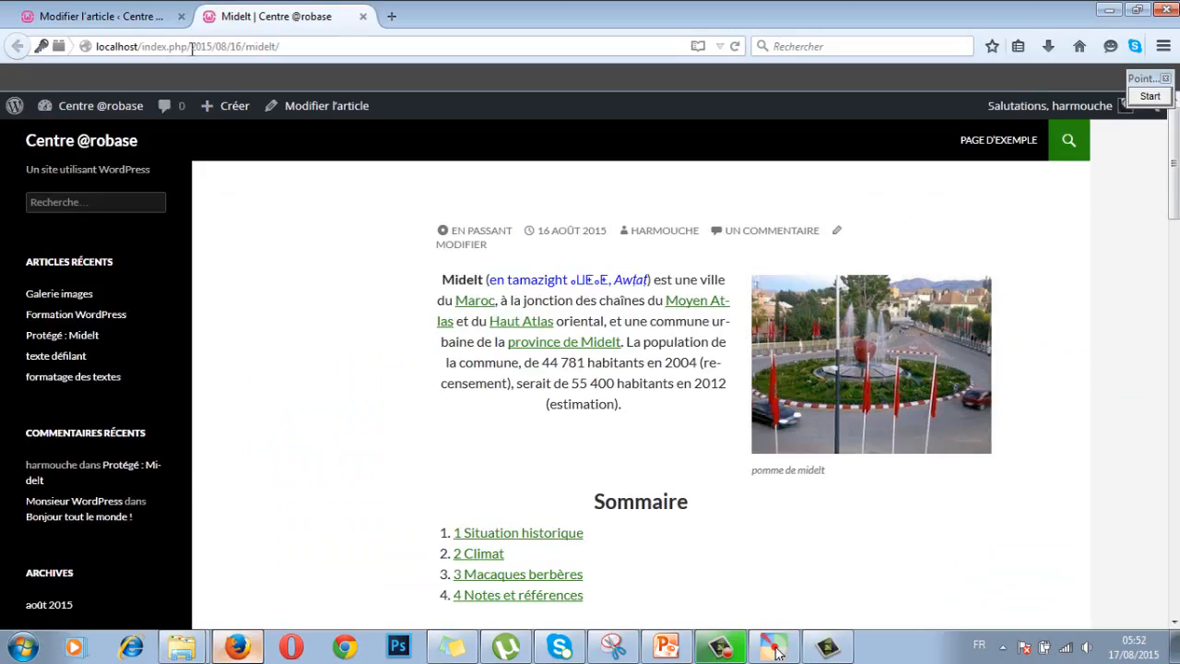
click(192, 46)
key(Return)
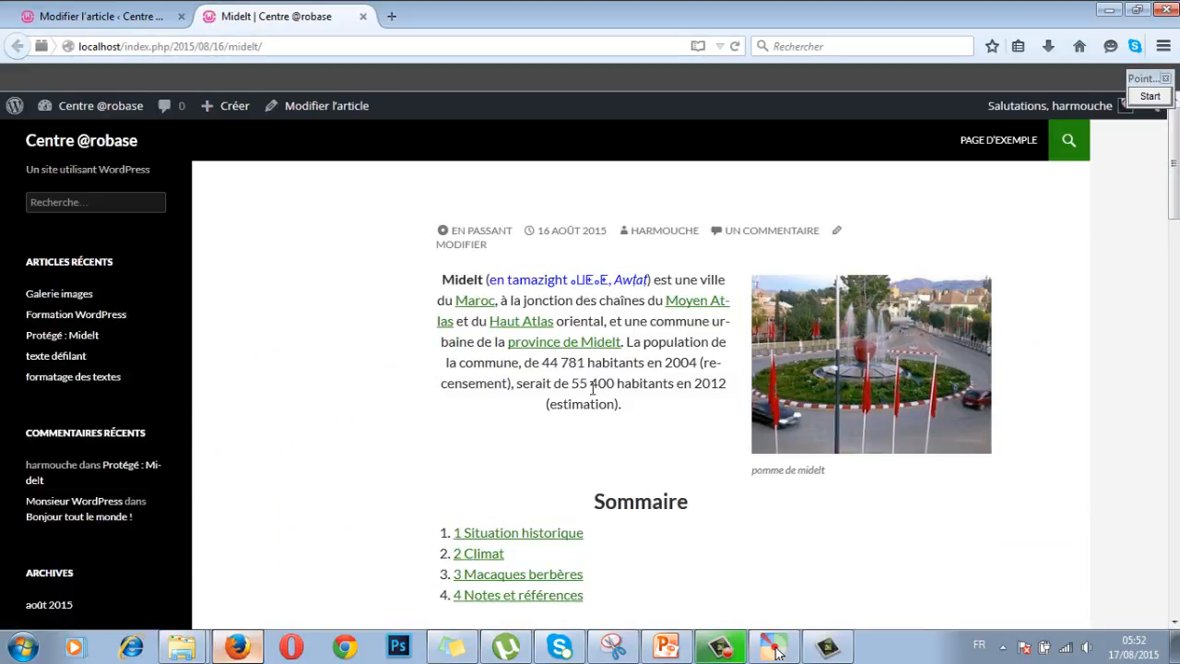
click(137, 15)
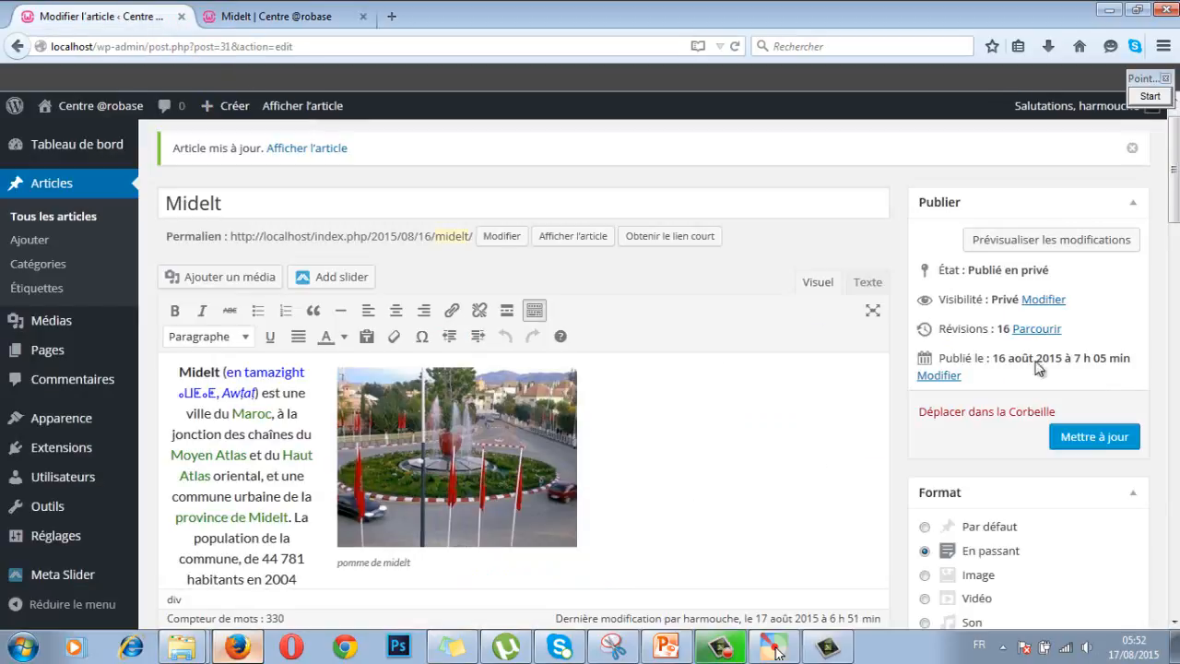
Step: Switch Midelt's visibility to Public and go to the Tous les articles list
click(1039, 303)
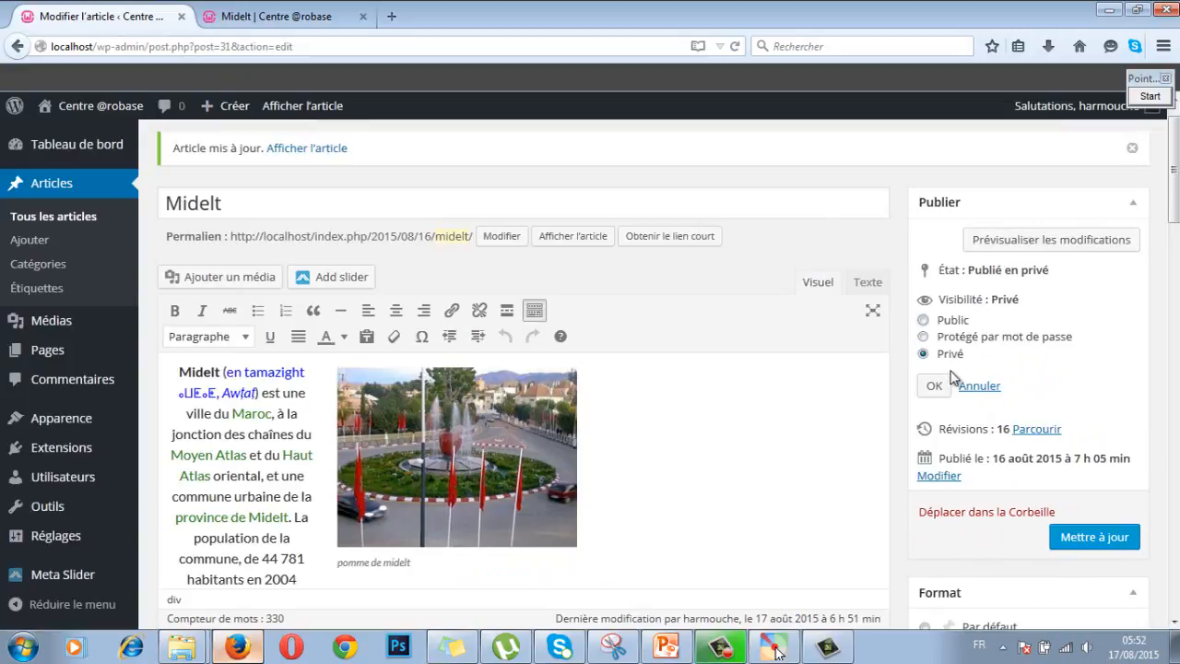
click(924, 320)
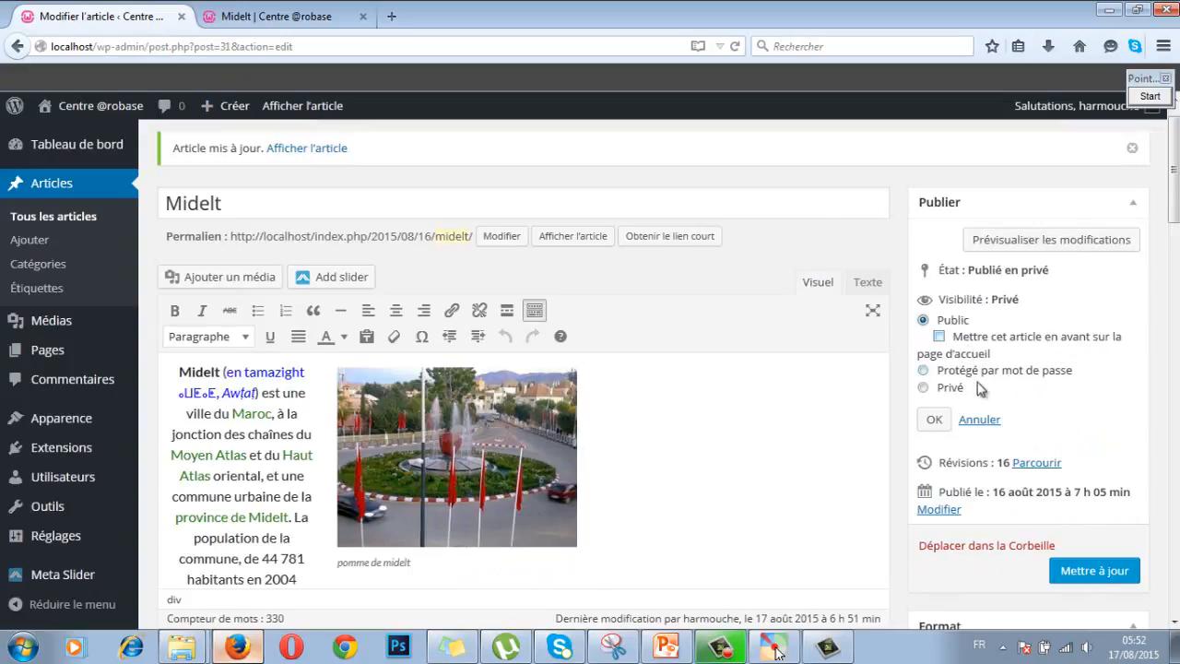
click(46, 217)
mouse_move(98, 111)
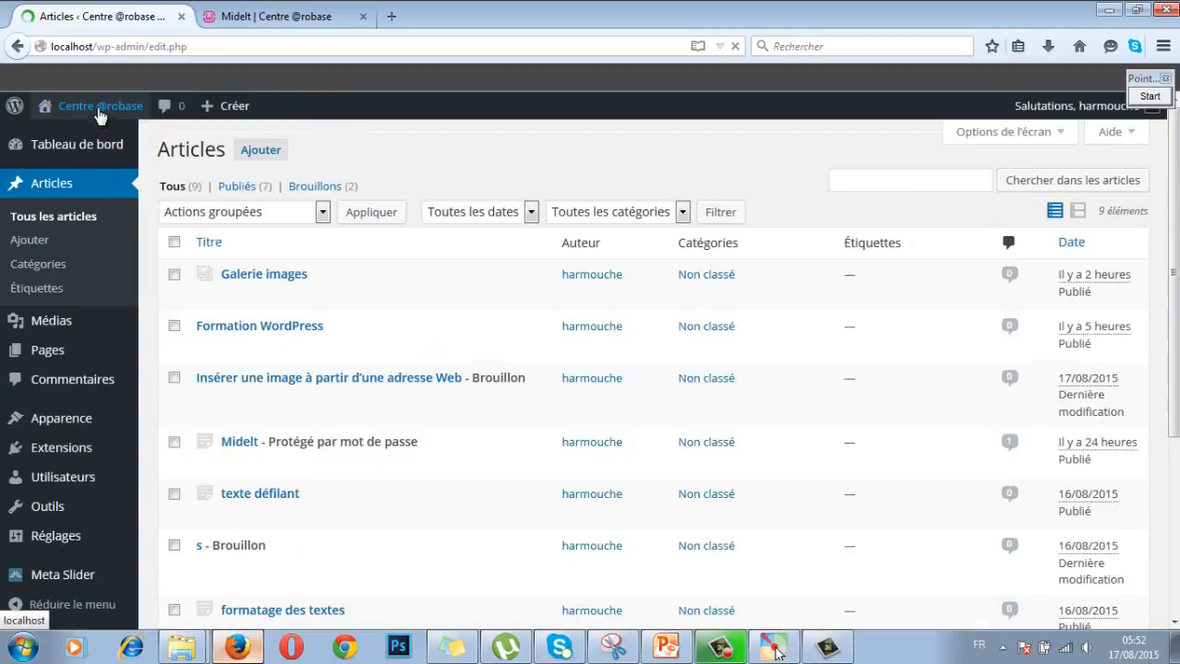
right_click(95, 111)
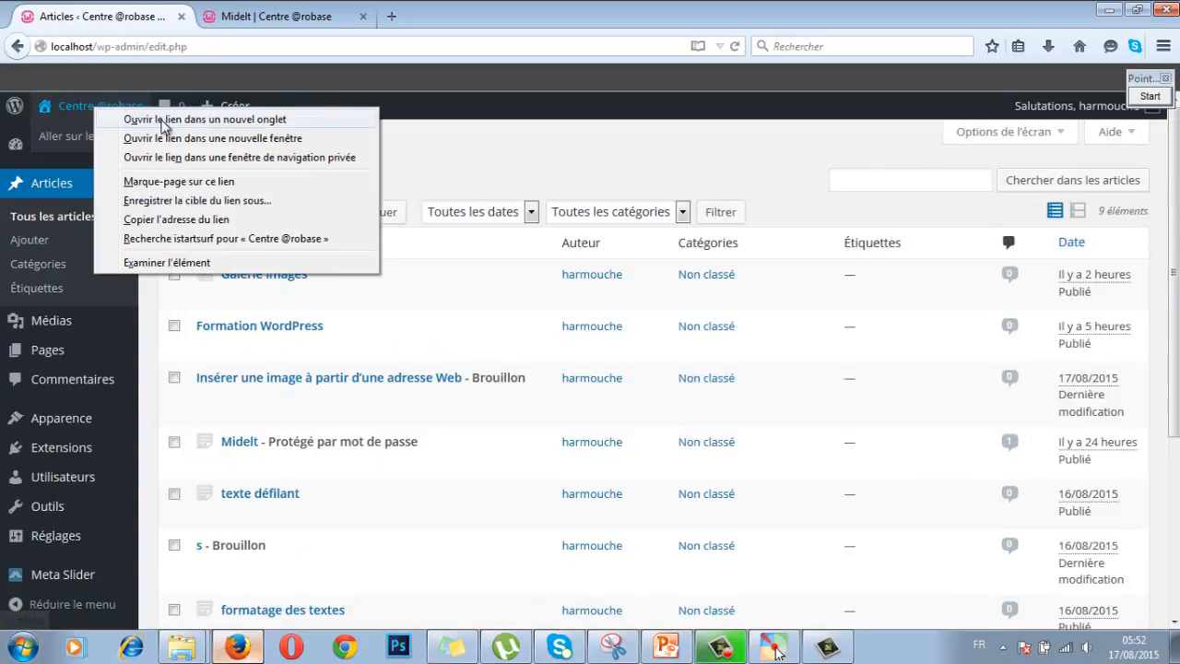
click(165, 121)
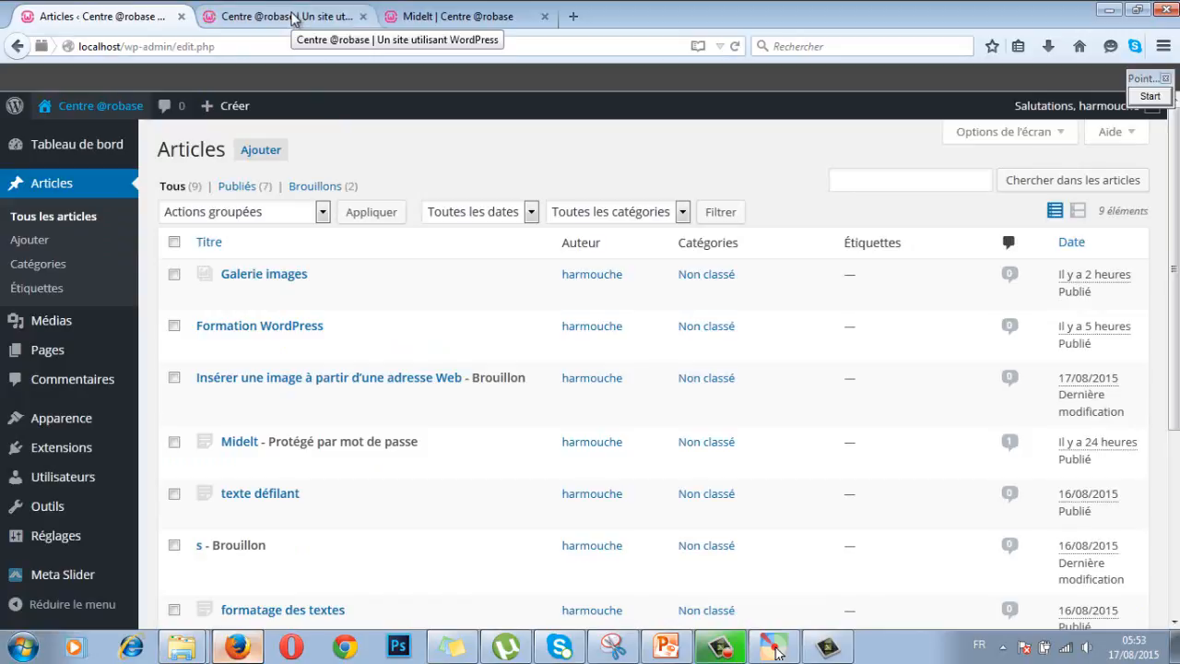
click(293, 19)
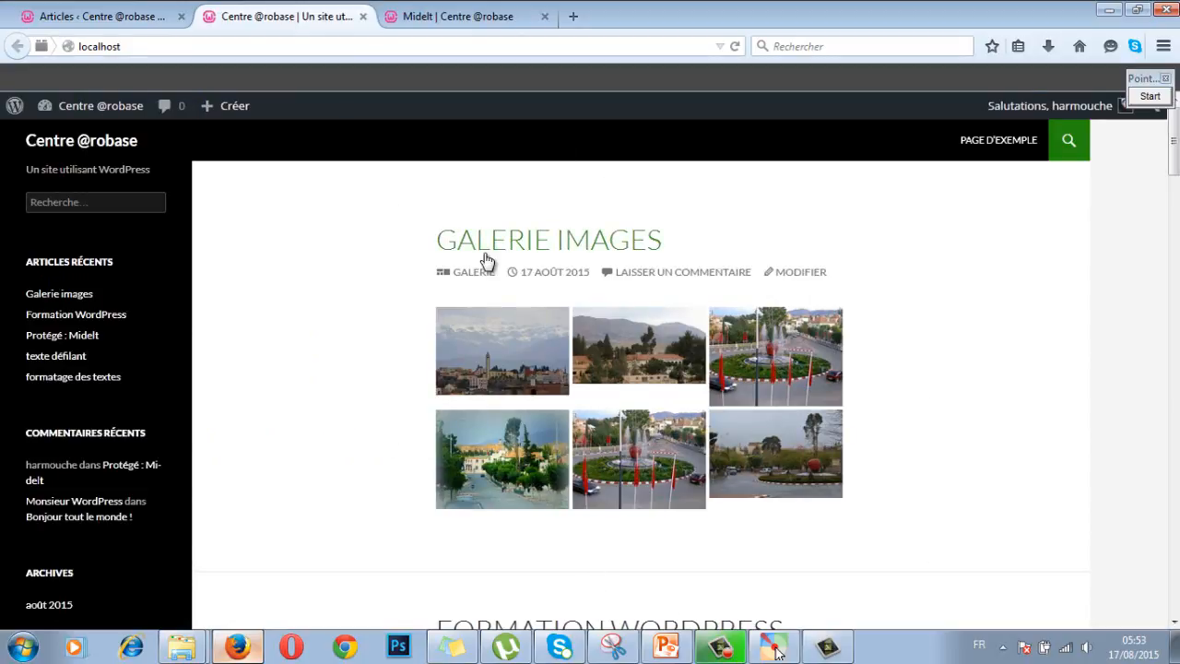
scroll(355, 274, down, 4)
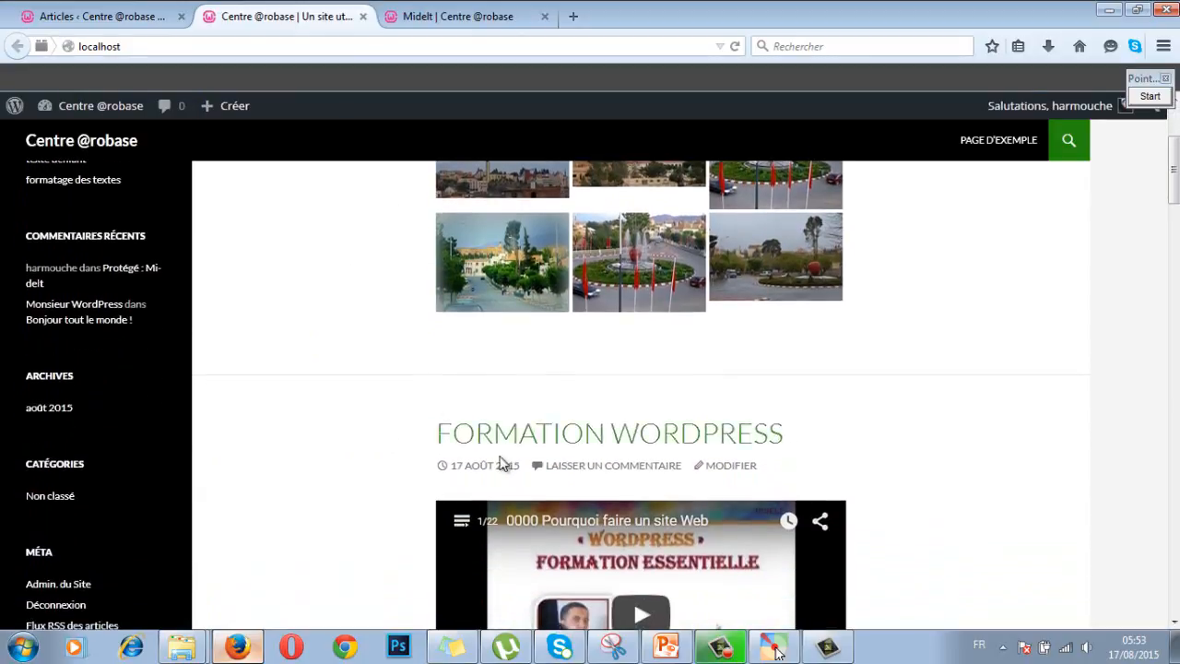
scroll(496, 378, down, 9)
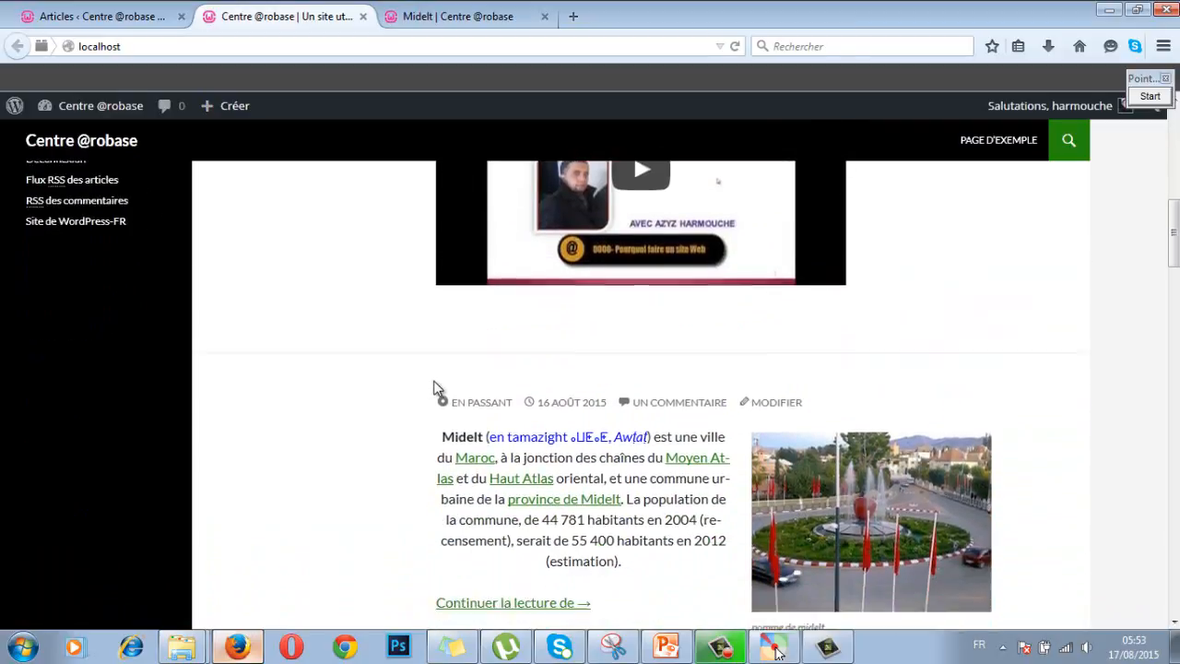
scroll(434, 387, down, 3)
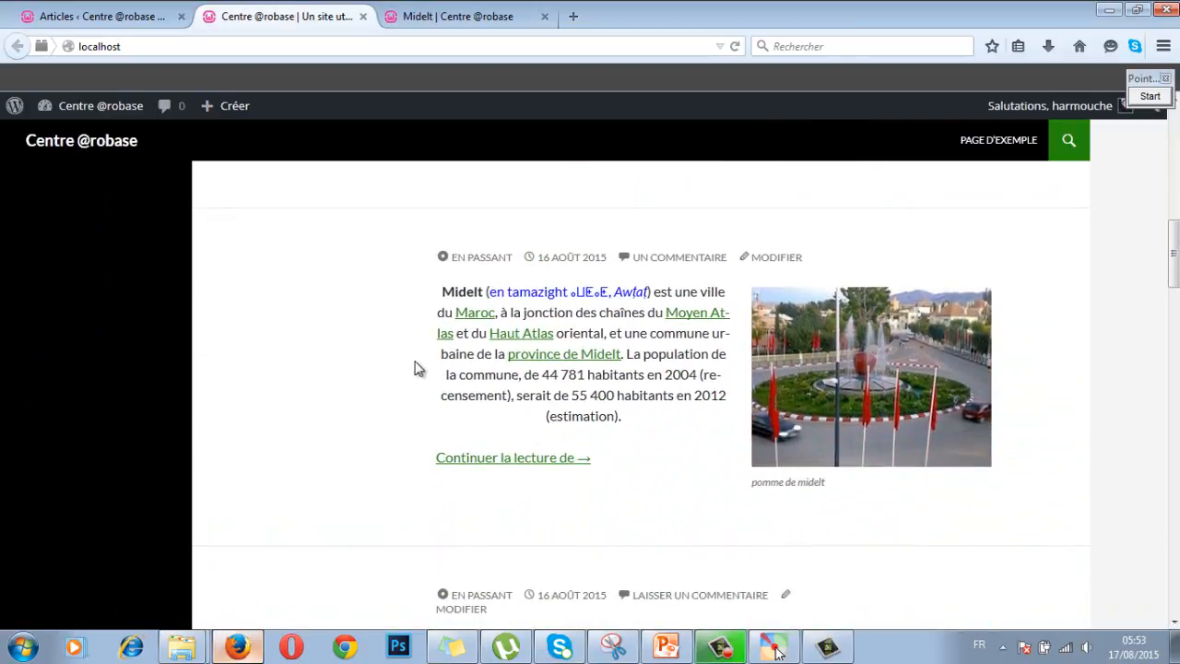
scroll(360, 335, down, 8)
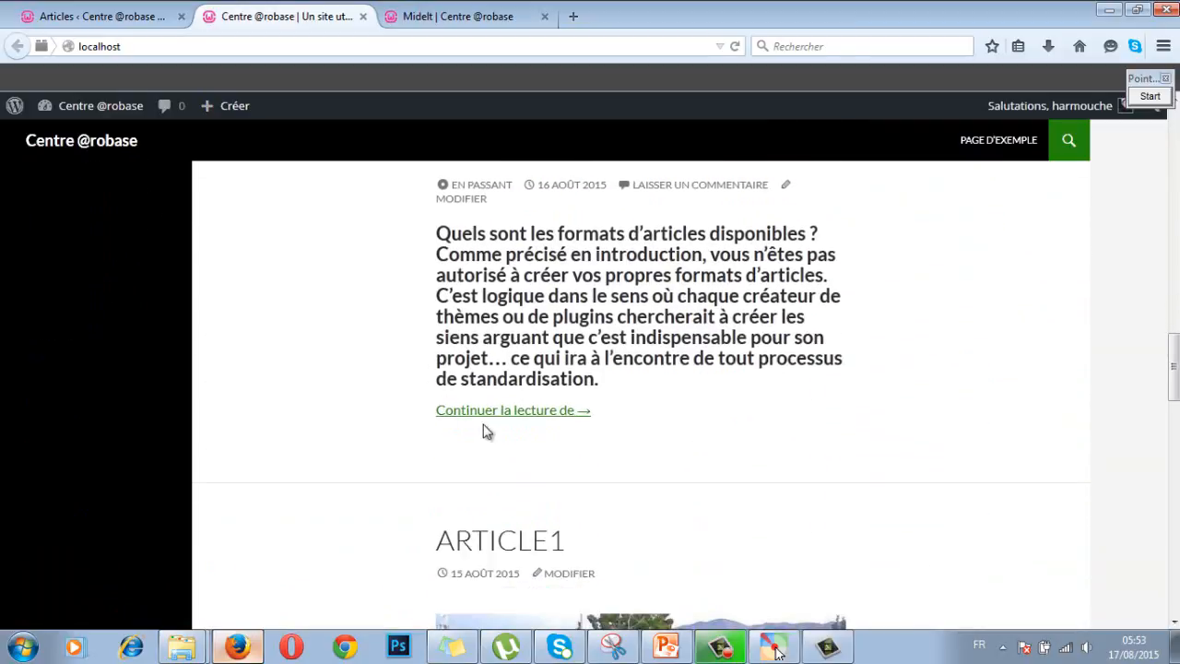
scroll(500, 467, down, 4)
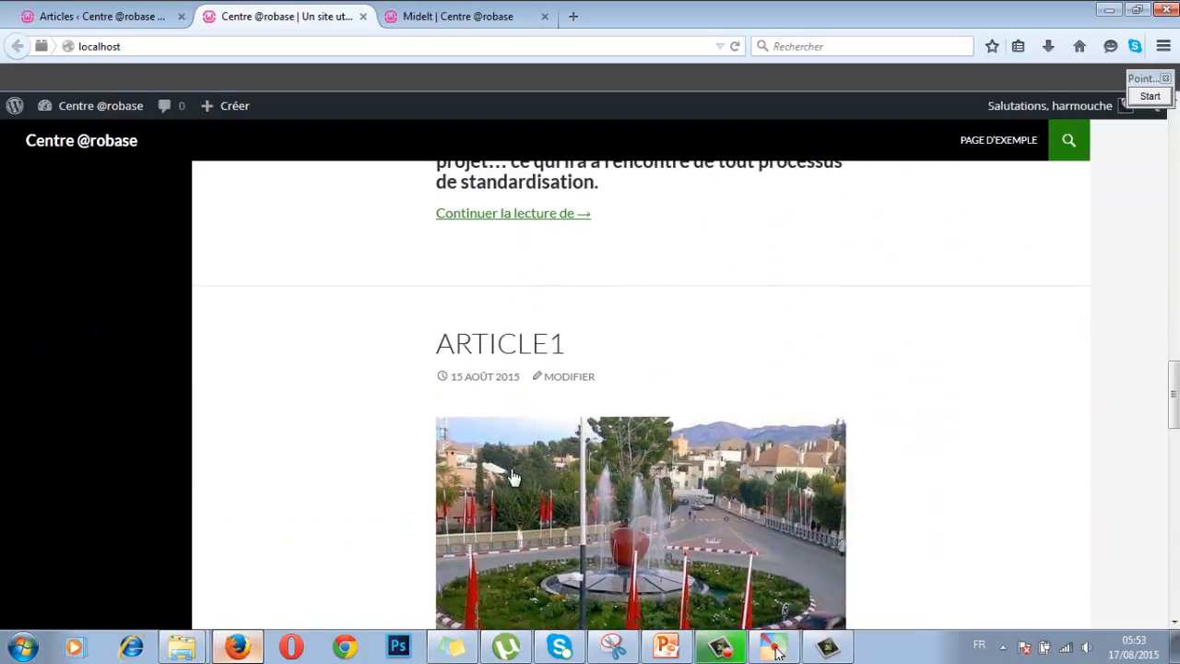
Step: Reopen Midelt from the Articles list, feature it on the home page as Public, and save
click(129, 18)
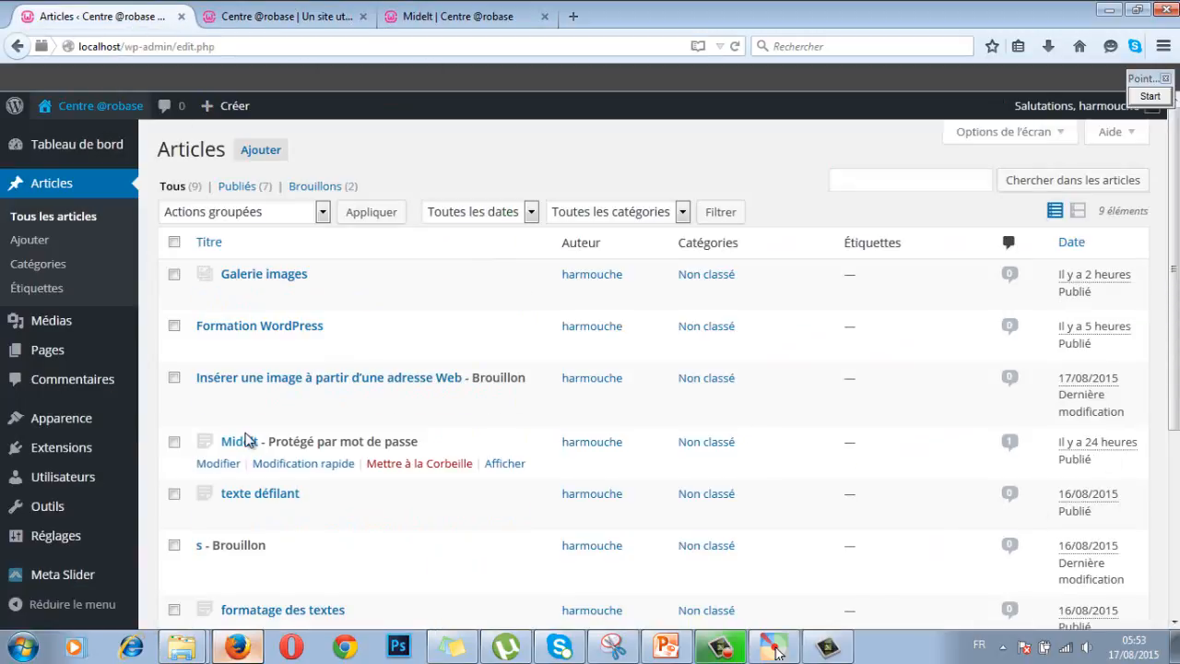
click(242, 442)
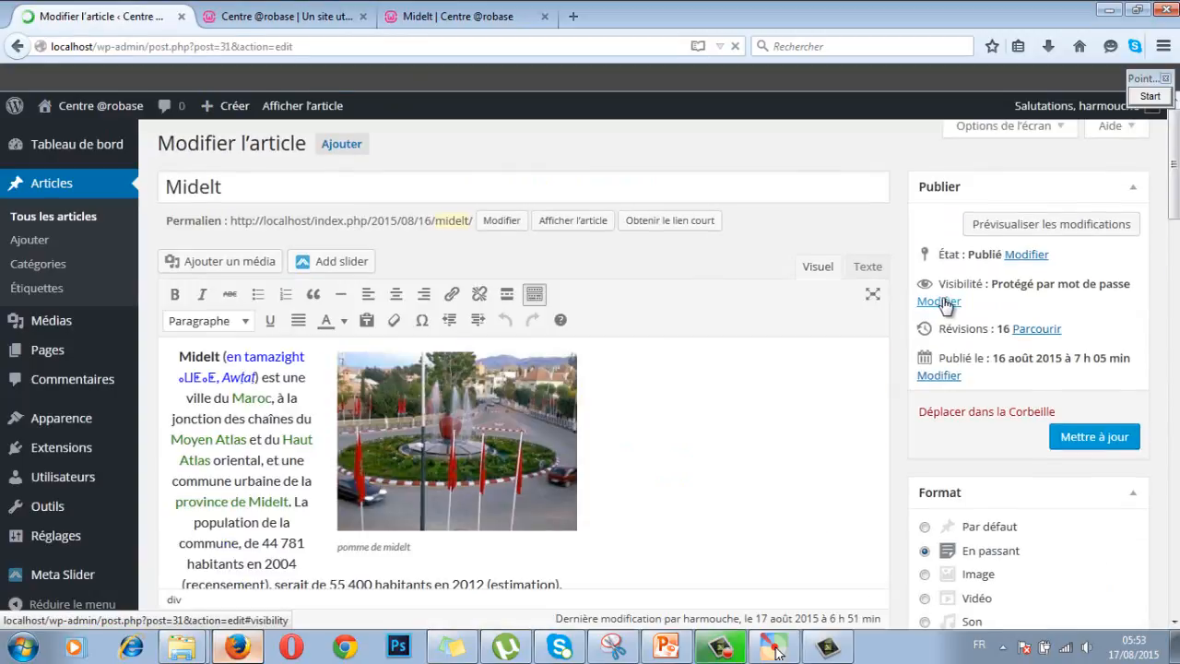
click(938, 301)
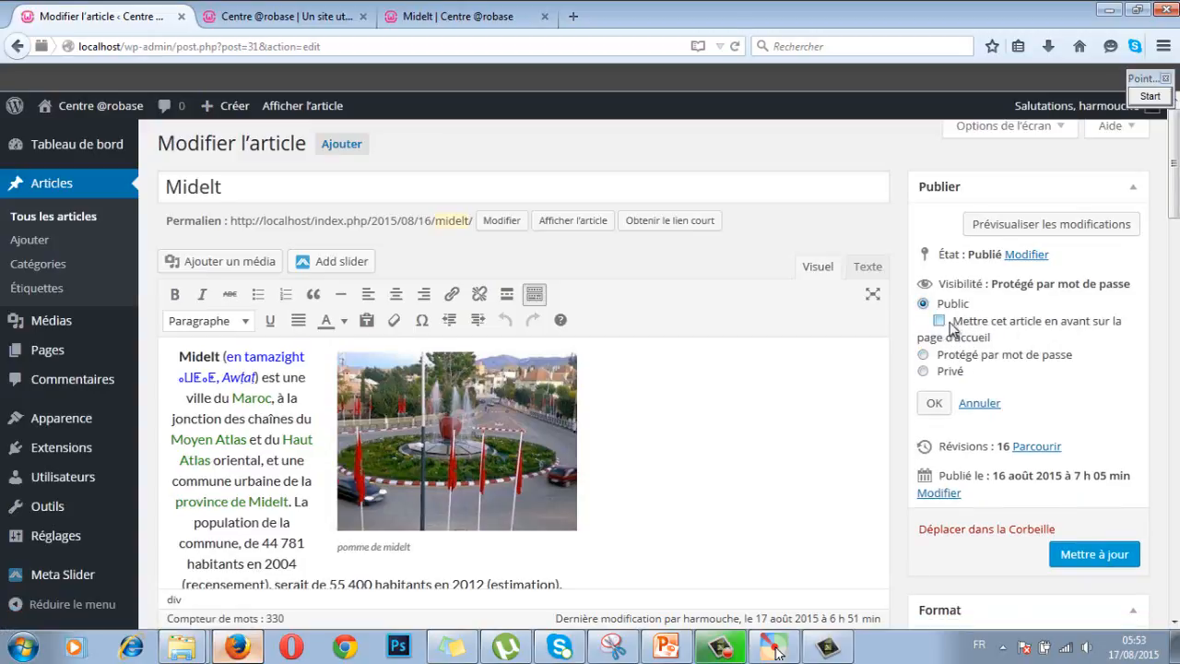
click(939, 322)
click(1085, 556)
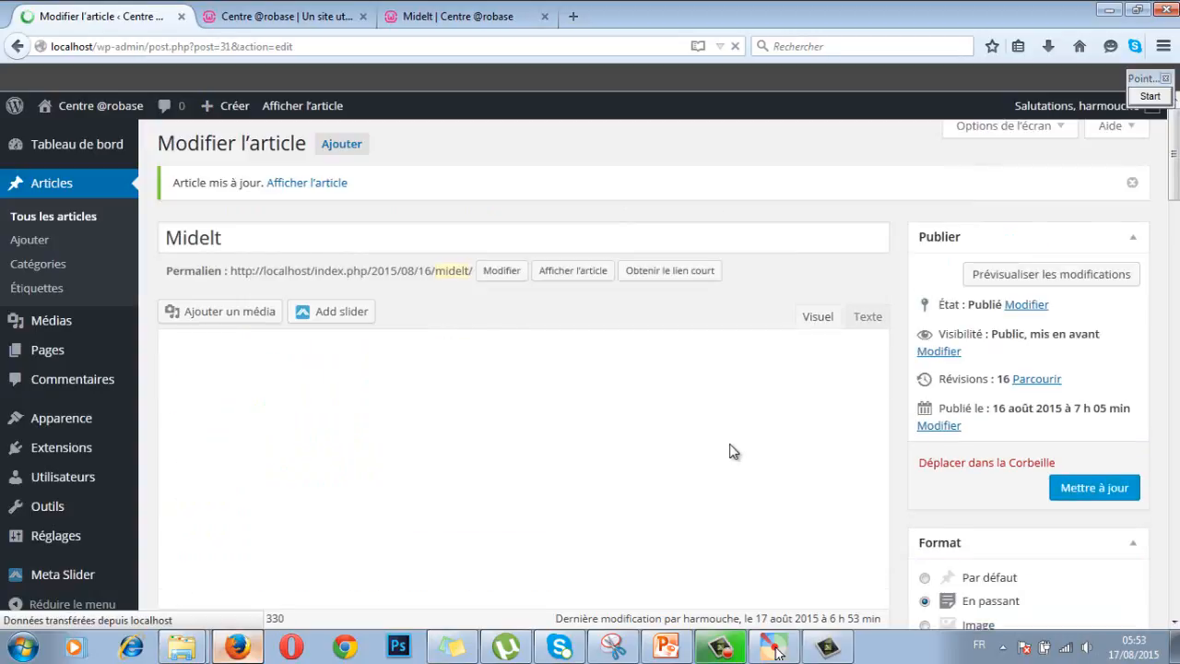
click(323, 20)
click(120, 46)
key(Return)
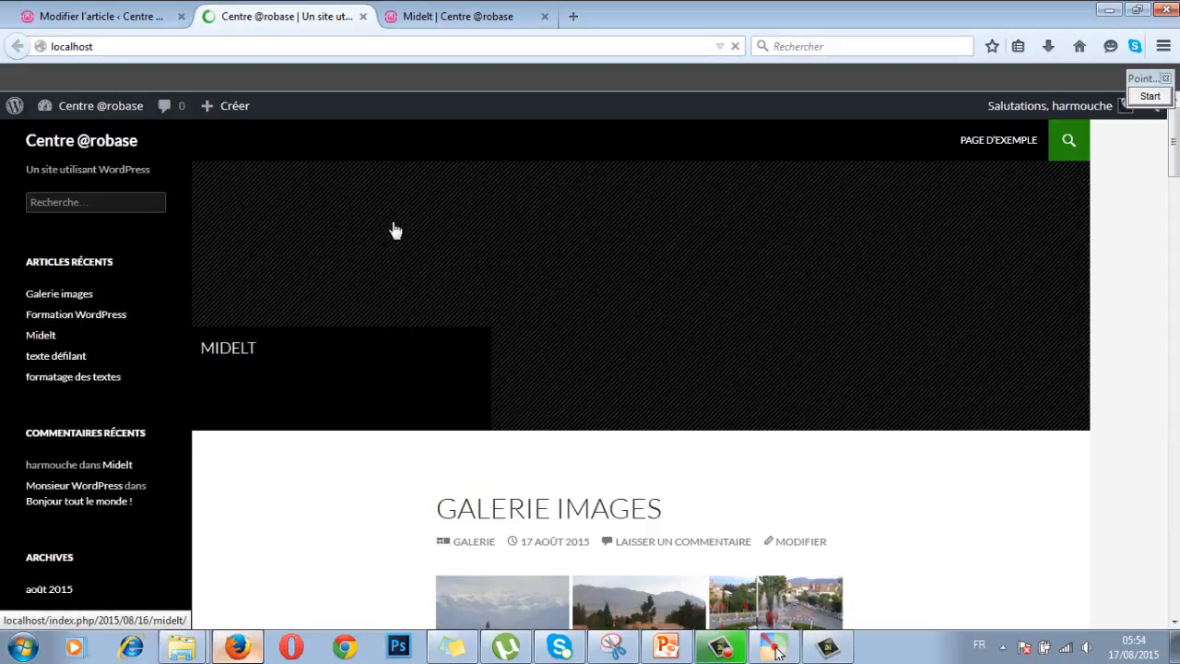
click(70, 16)
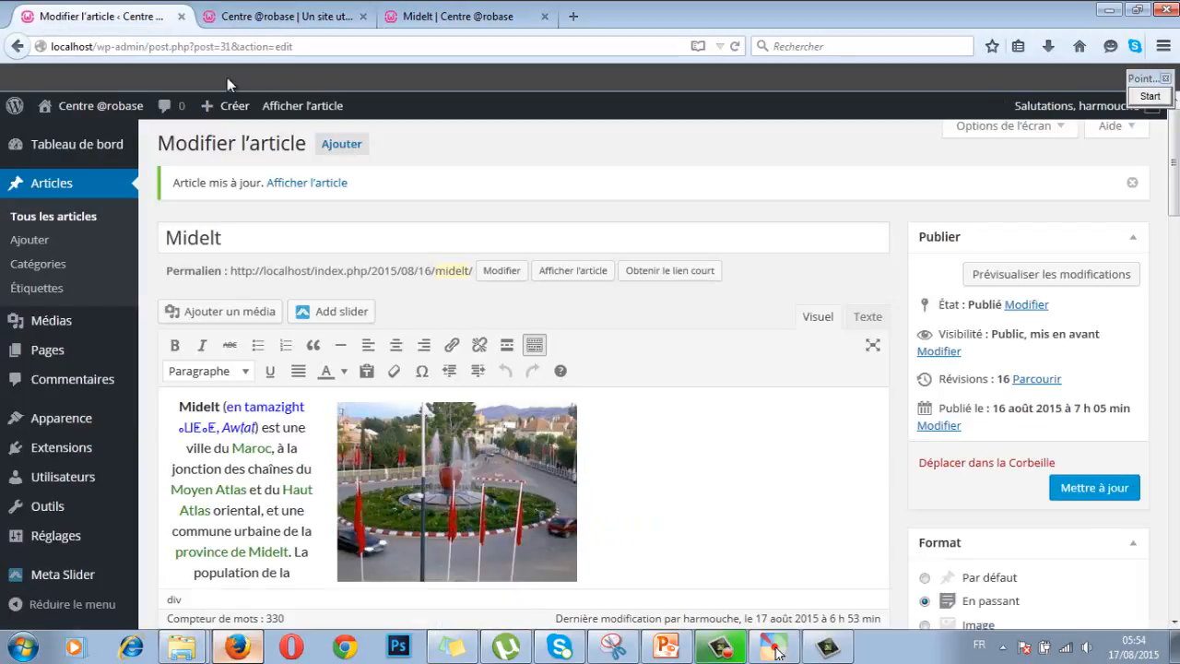
drag(1177, 187, 1176, 546)
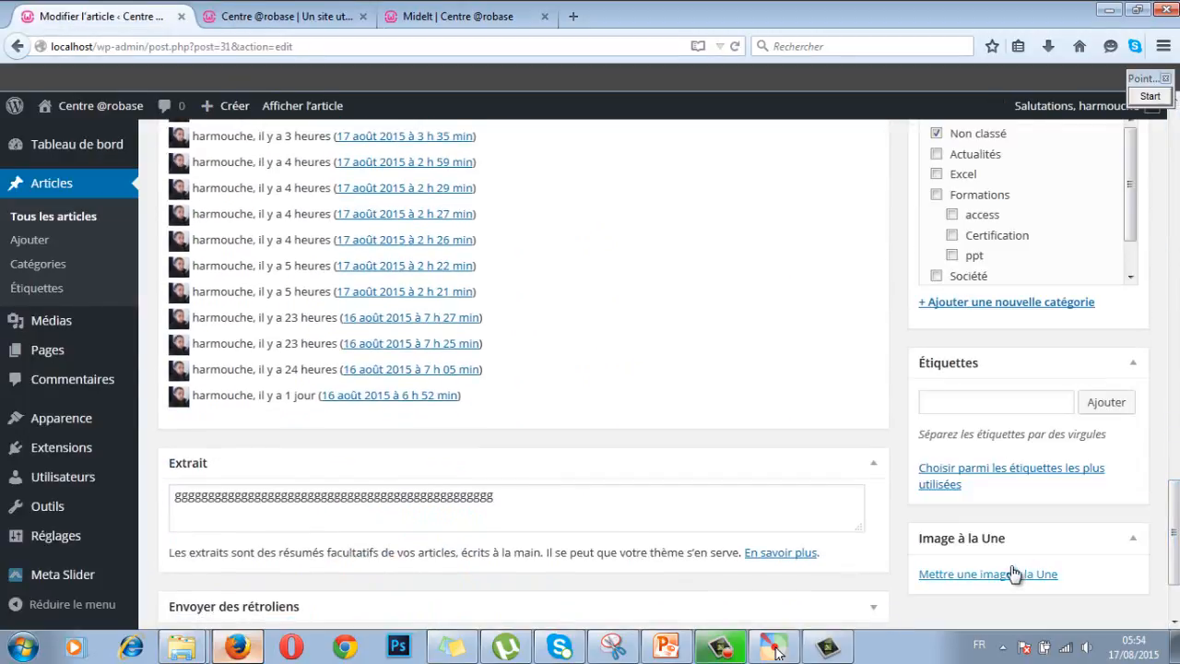
Step: Set the fourth thumbnail, the tree-lined street photo, as featured image and save
click(1014, 573)
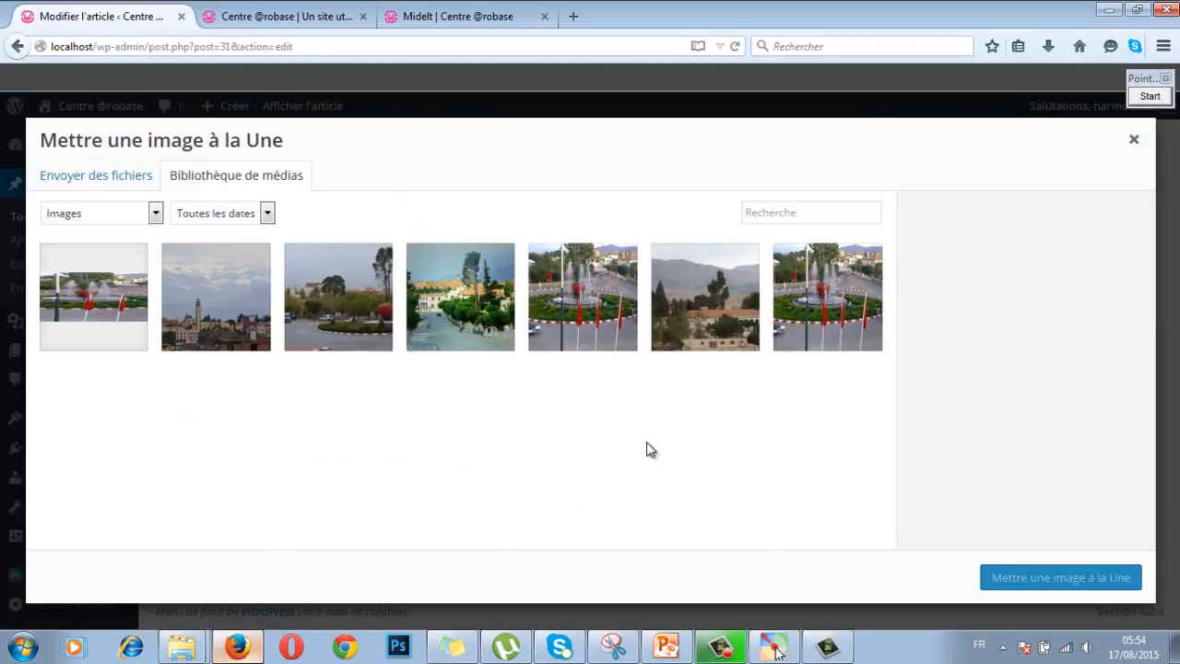
click(472, 295)
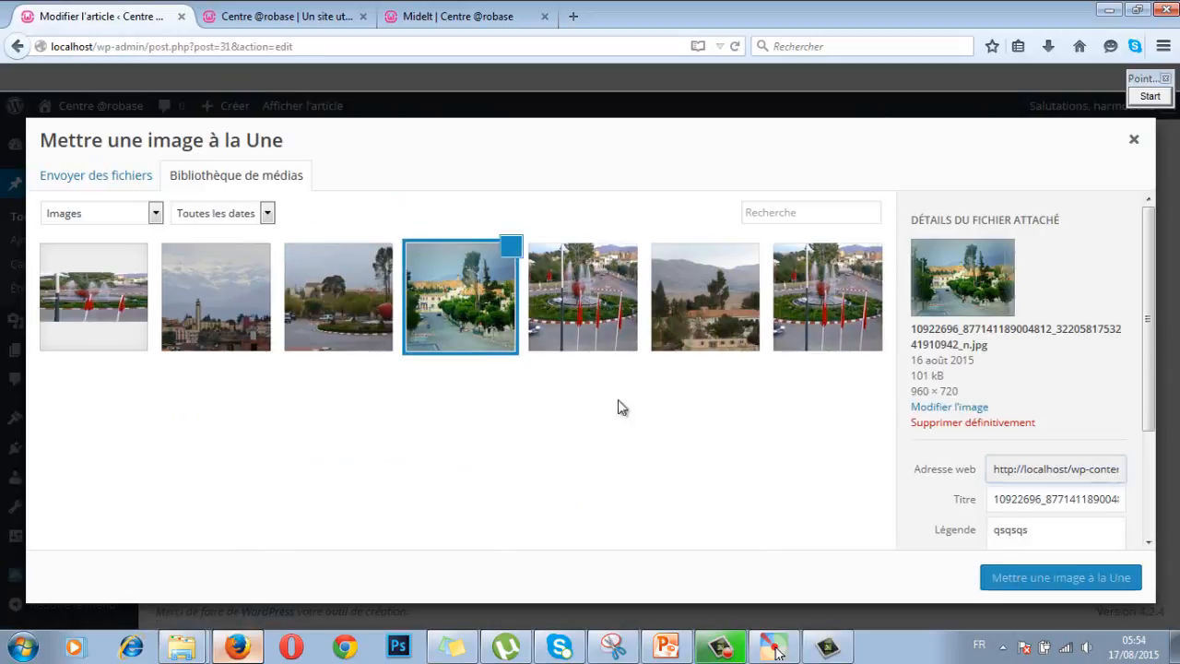
click(1013, 577)
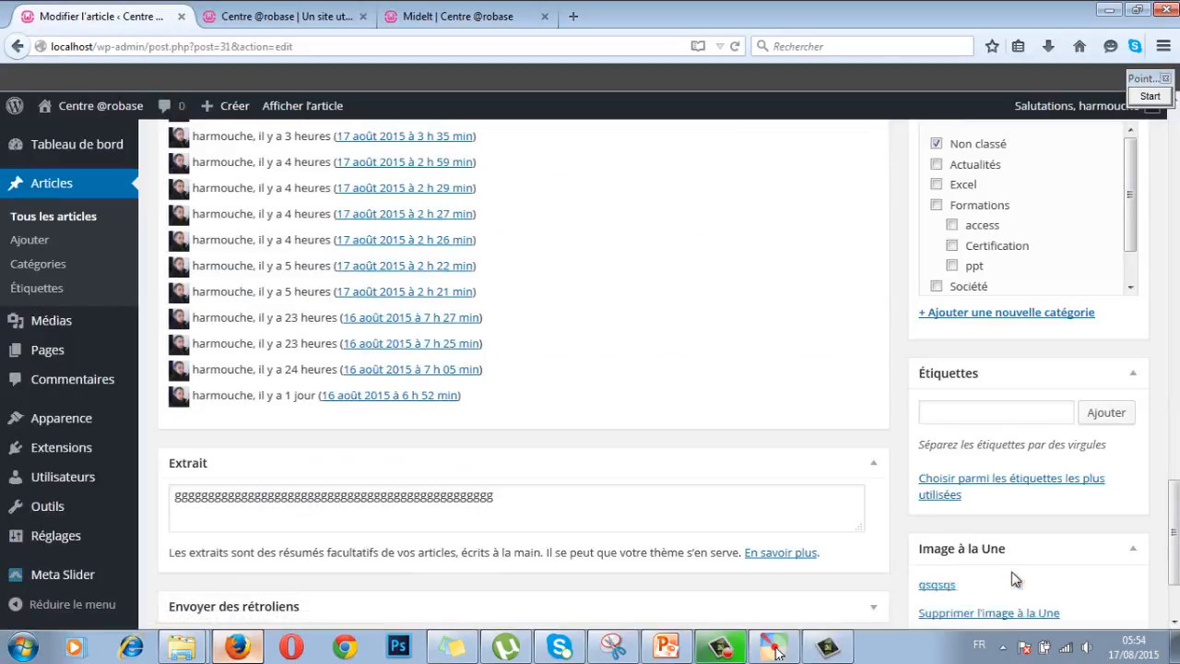
scroll(1152, 221, up, 5)
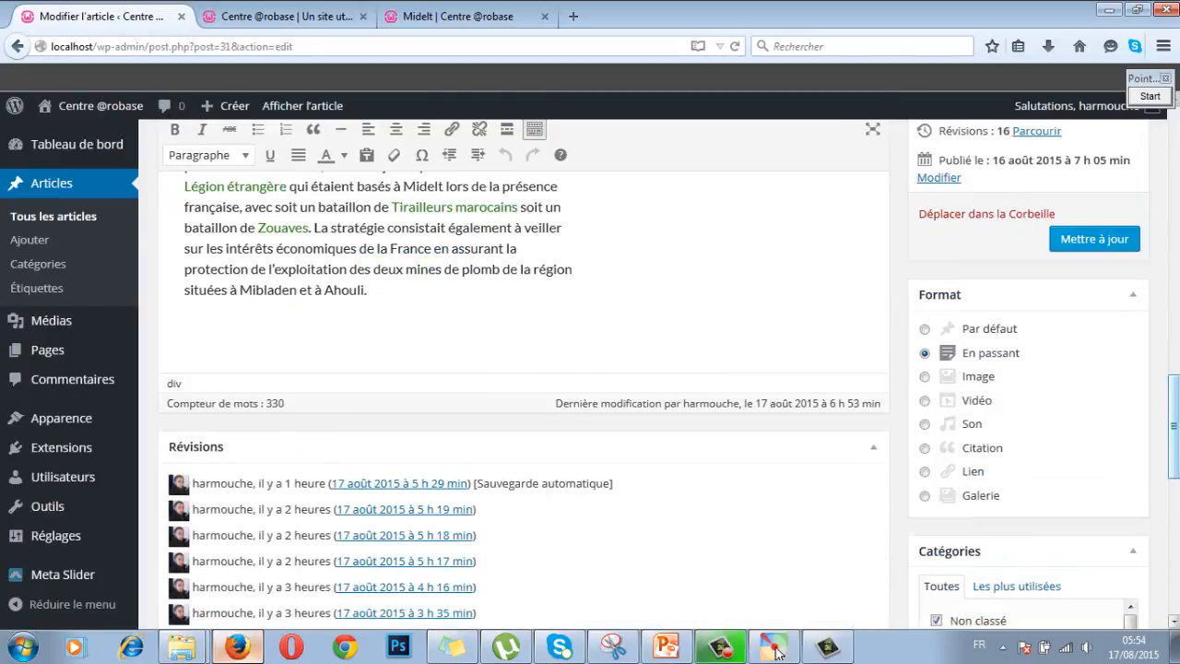
click(1112, 247)
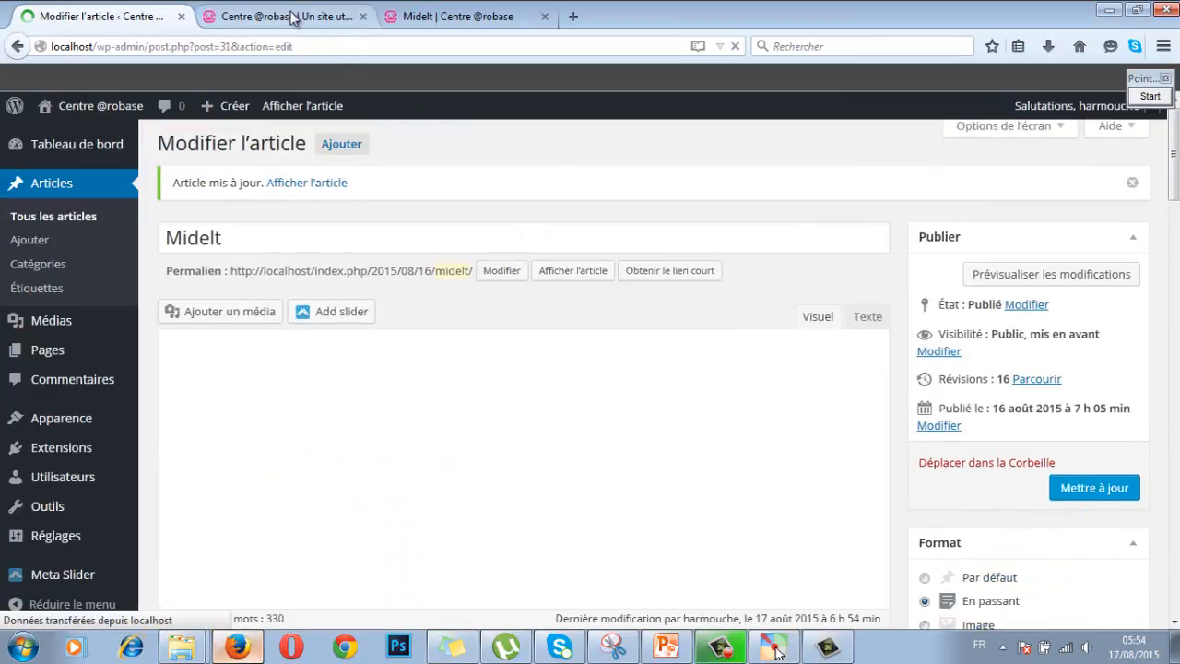
click(329, 16)
click(133, 46)
key(Return)
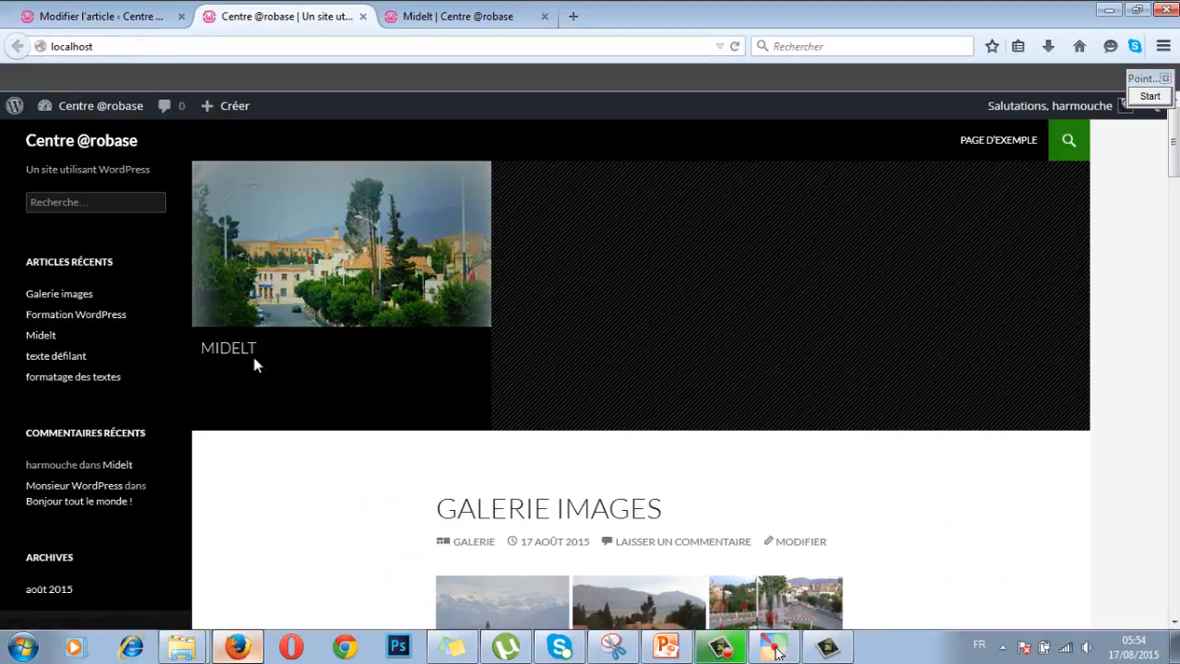
click(92, 17)
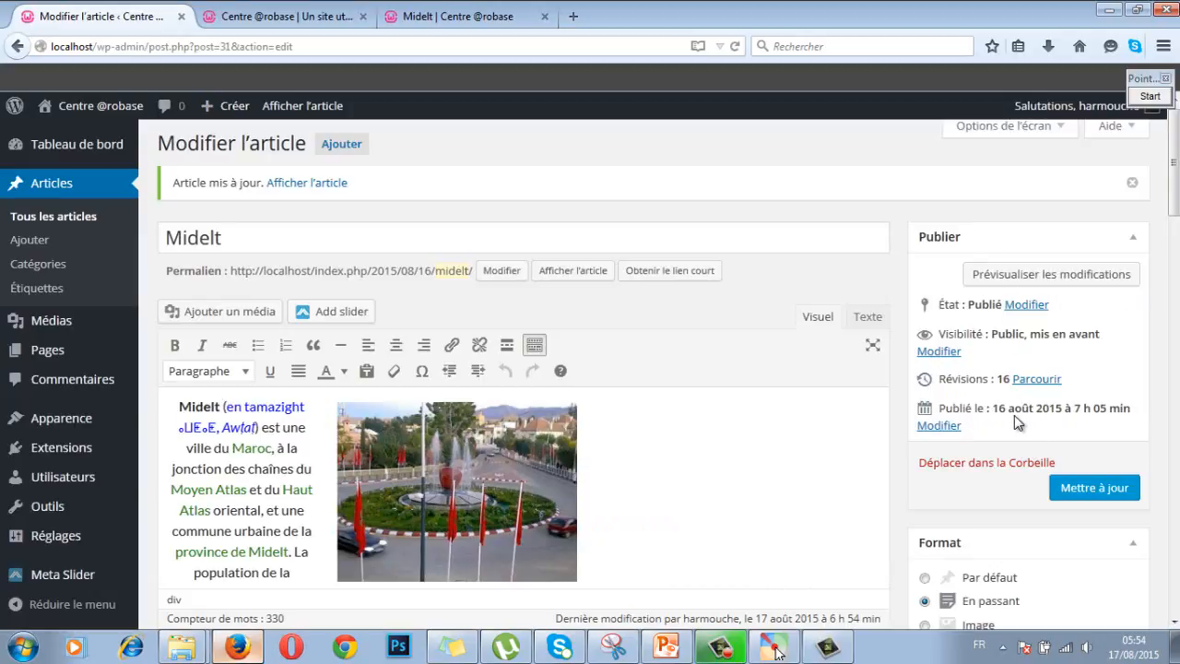
Step: Change the publish date's day to 20, making it 20 August 2015 at 07:05
click(940, 426)
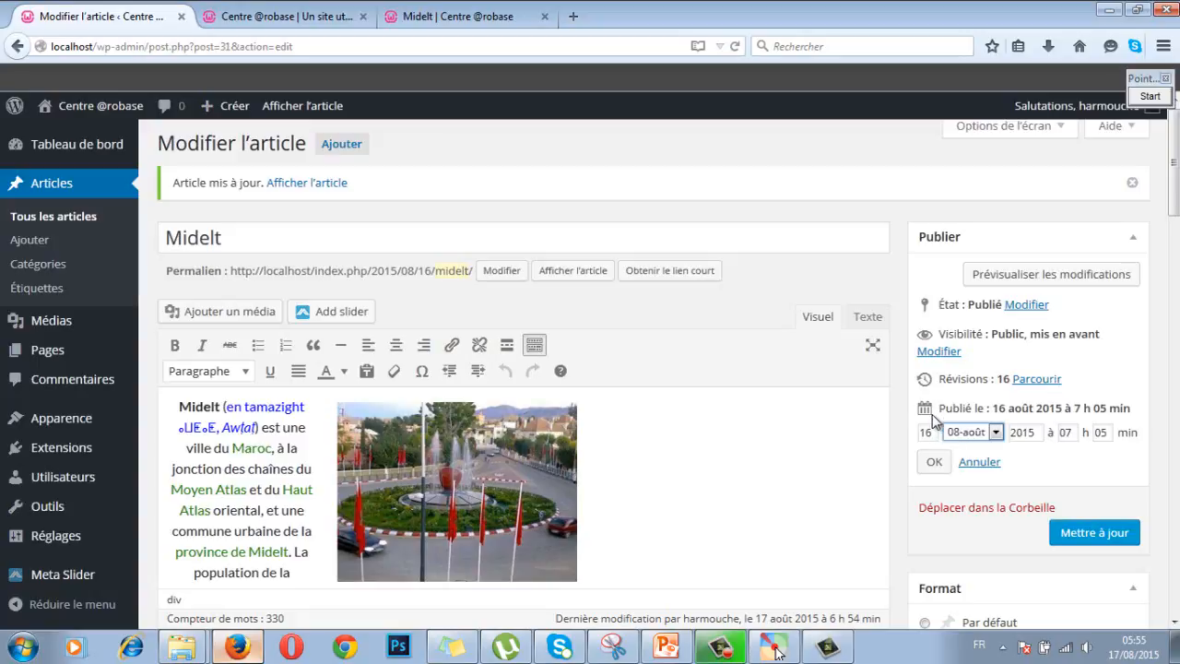
double_click(925, 431)
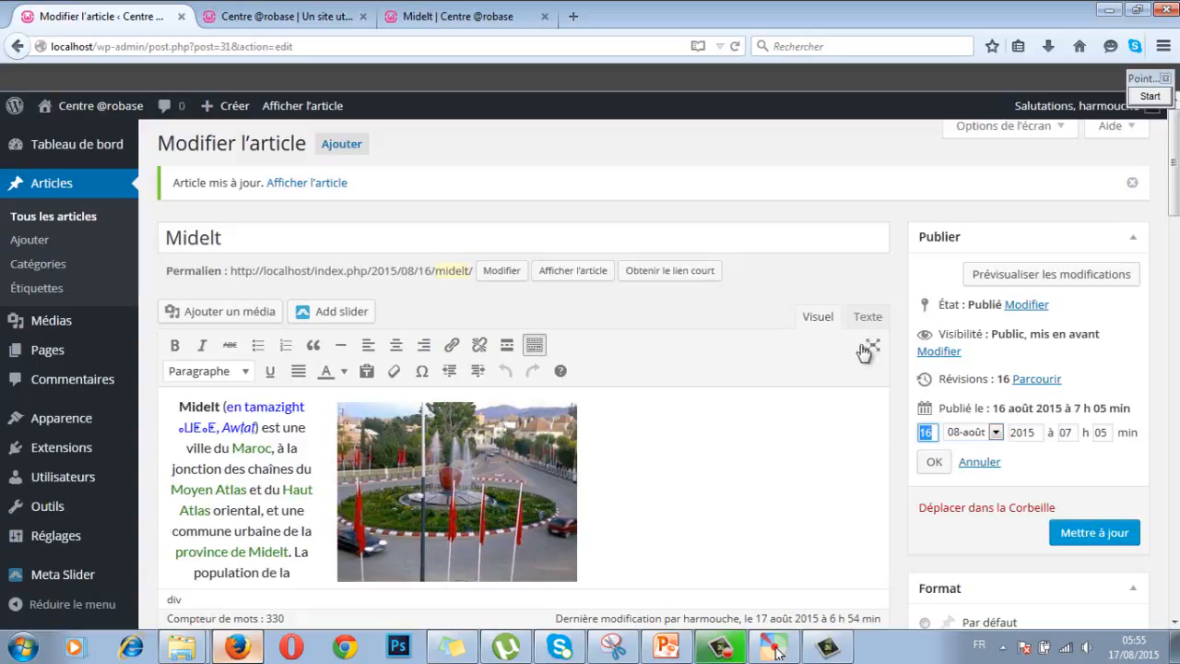
text(20)
click(933, 460)
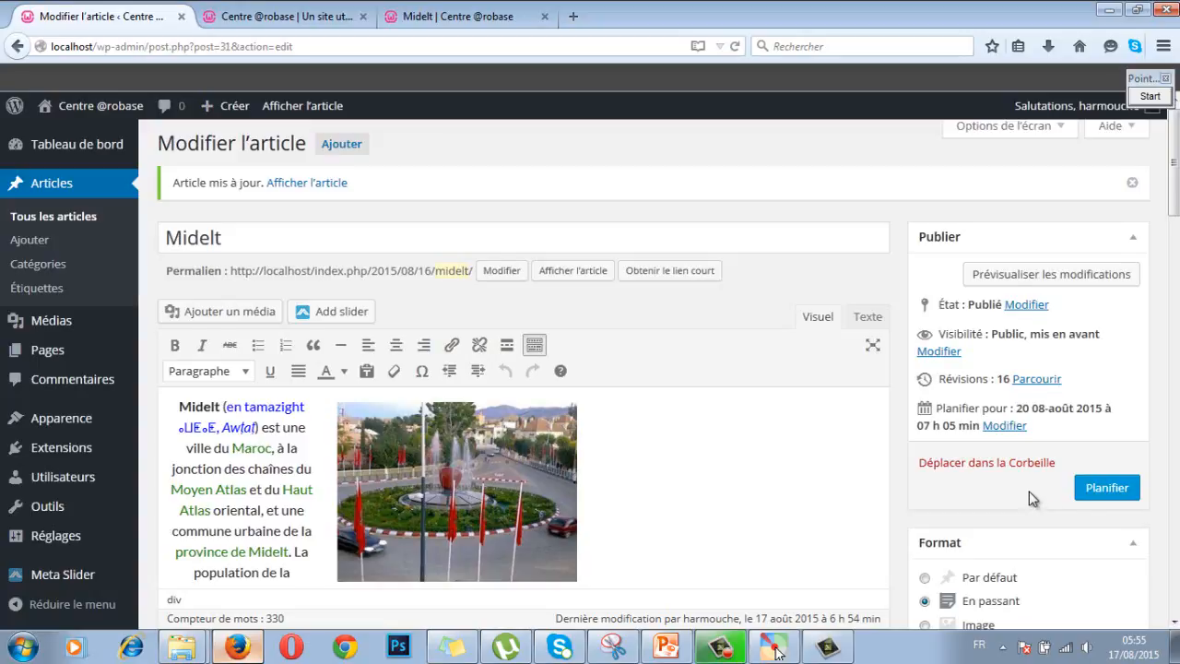
scroll(1028, 490, down, 1)
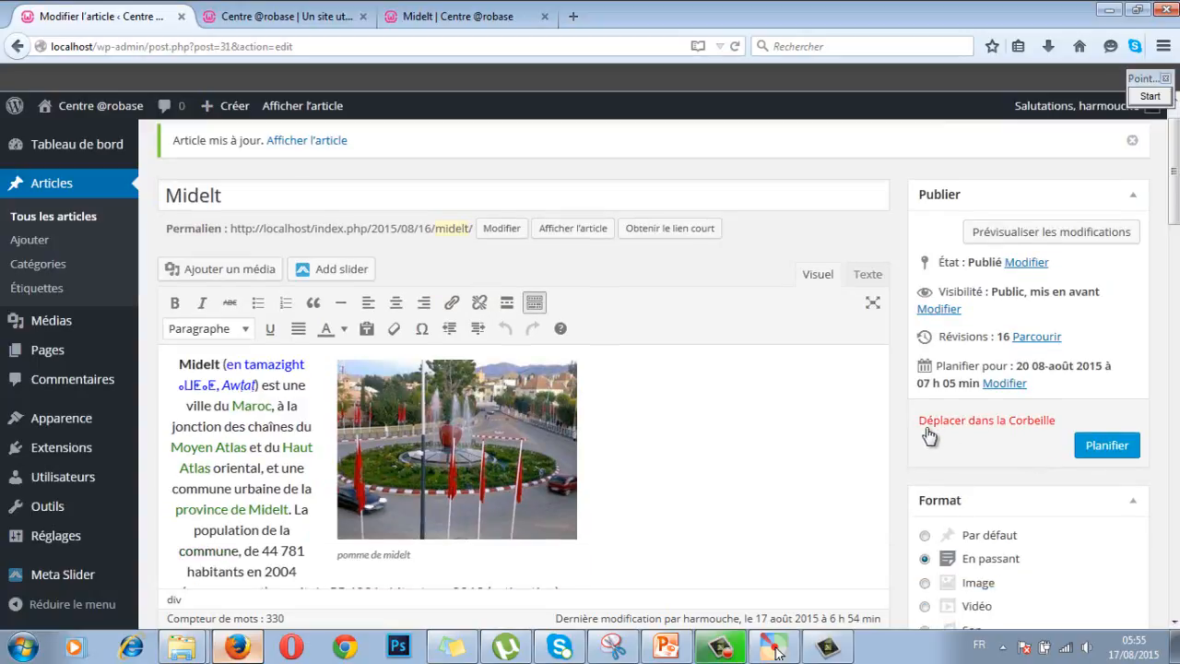
Step: Trash the Midelt article, then restore it from the Corbeille (1) view
click(1000, 429)
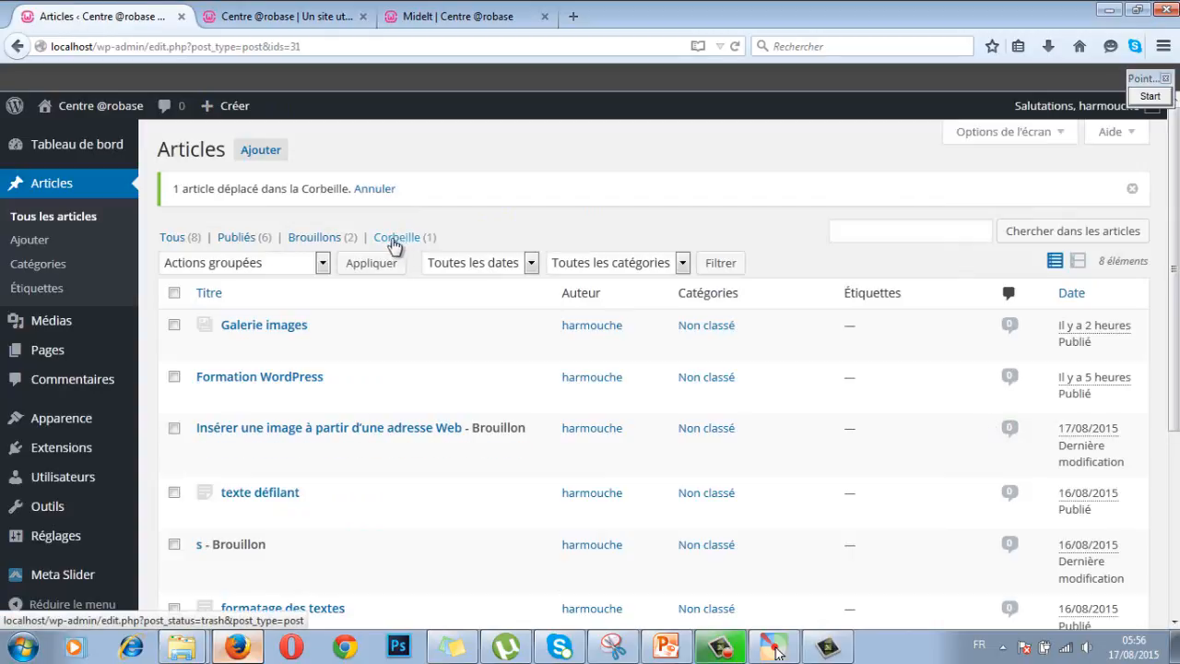
click(402, 241)
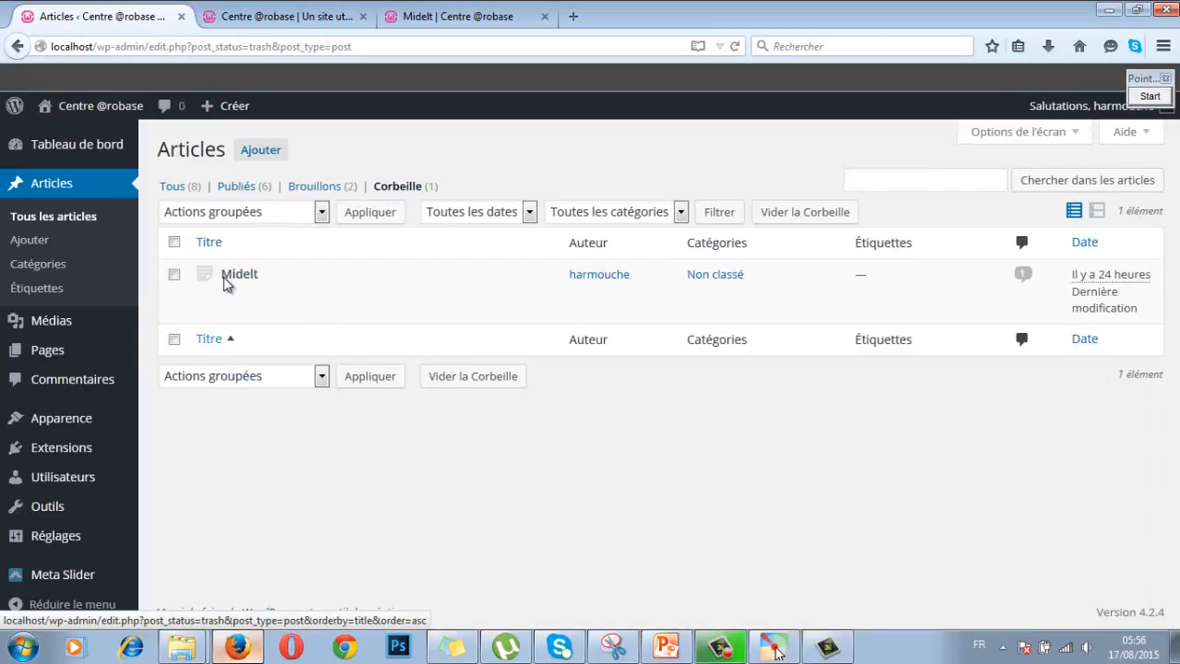
mouse_move(238, 276)
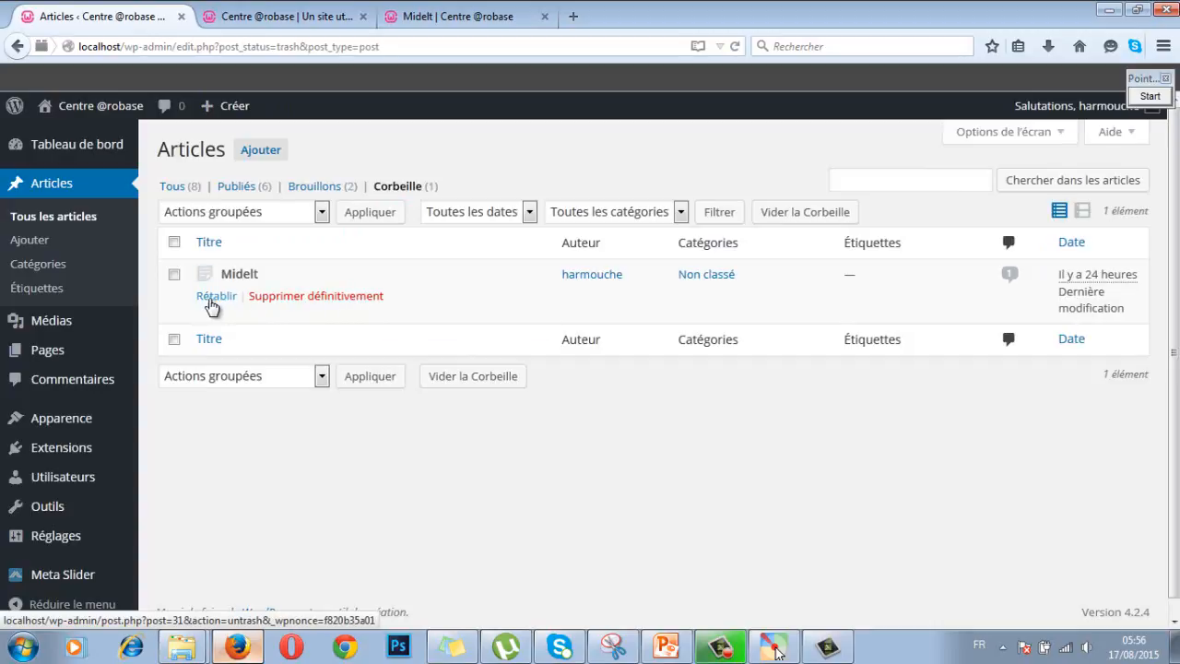
click(211, 297)
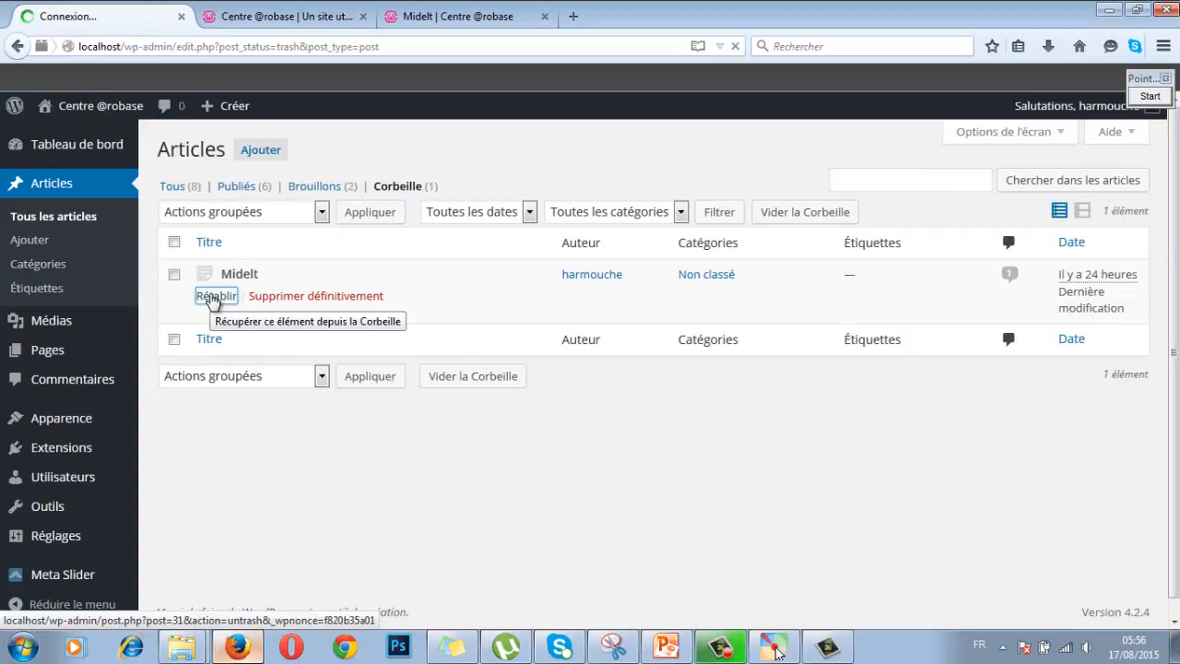